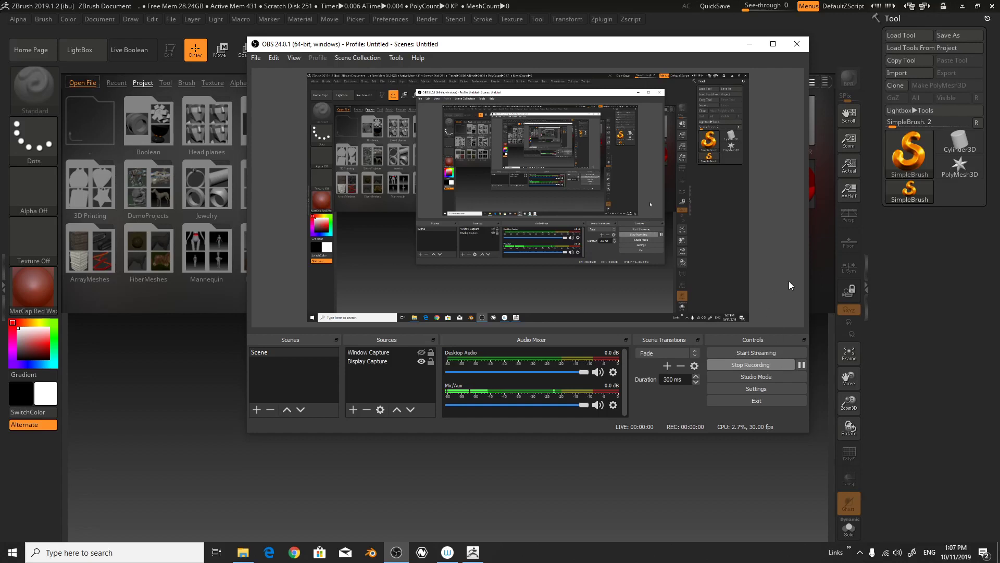
- Bring ZBrush to the front and close the LightBox browser
left_click(893, 311)
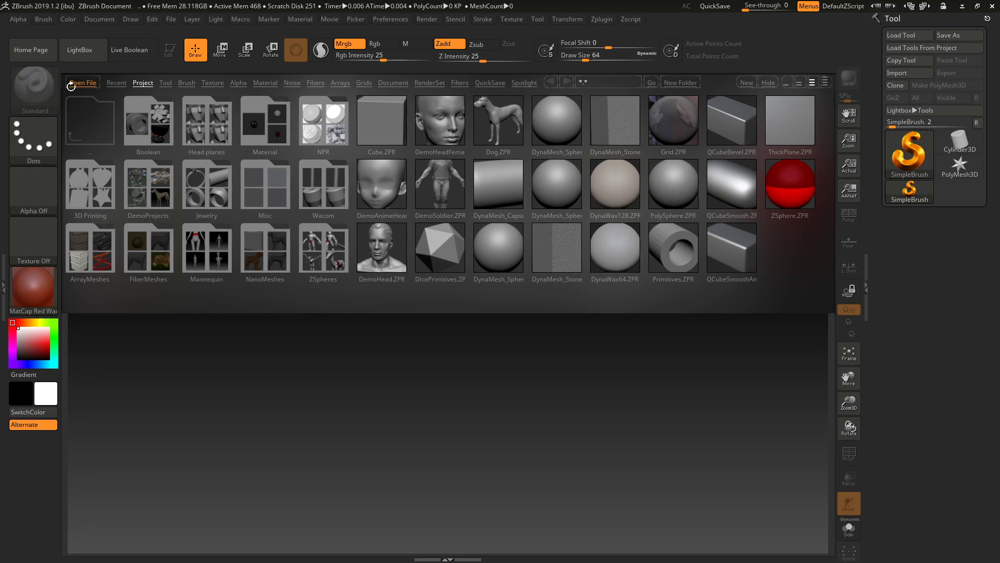
left_click(80, 50)
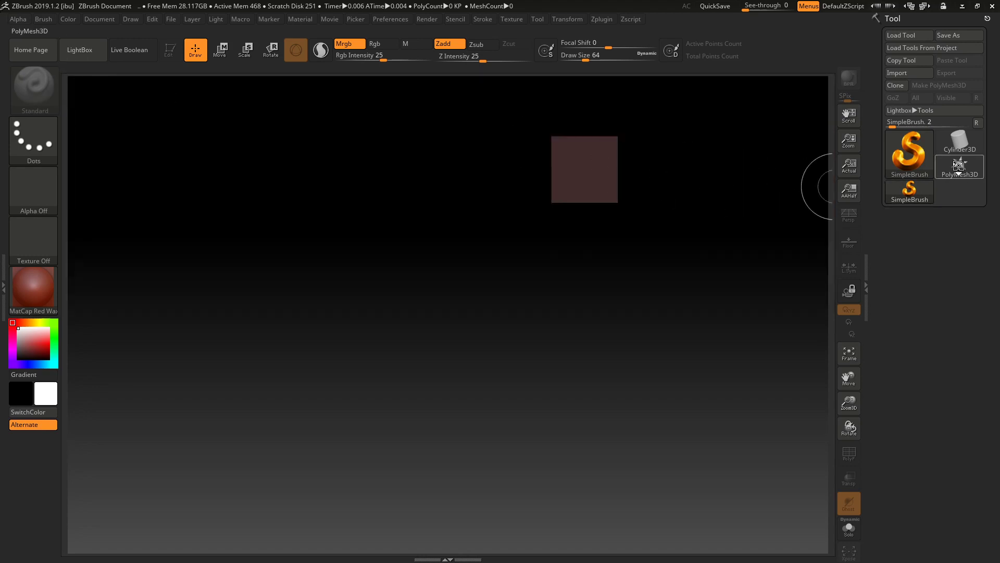
- Draw a PolyMesh3D star at the canvas centre and switch it into Edit mode
left_click(959, 166)
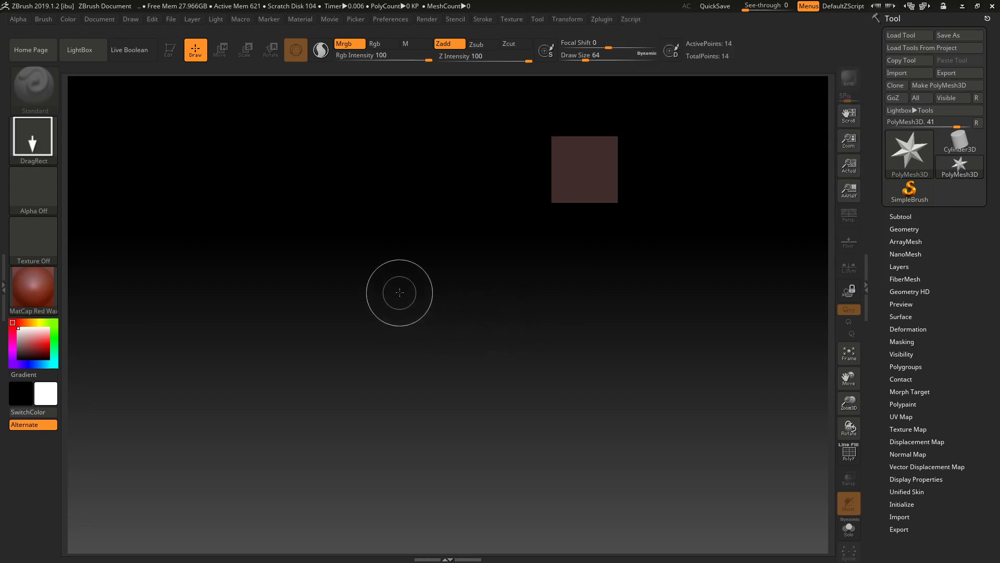
left_click_drag(404, 279, 448, 422)
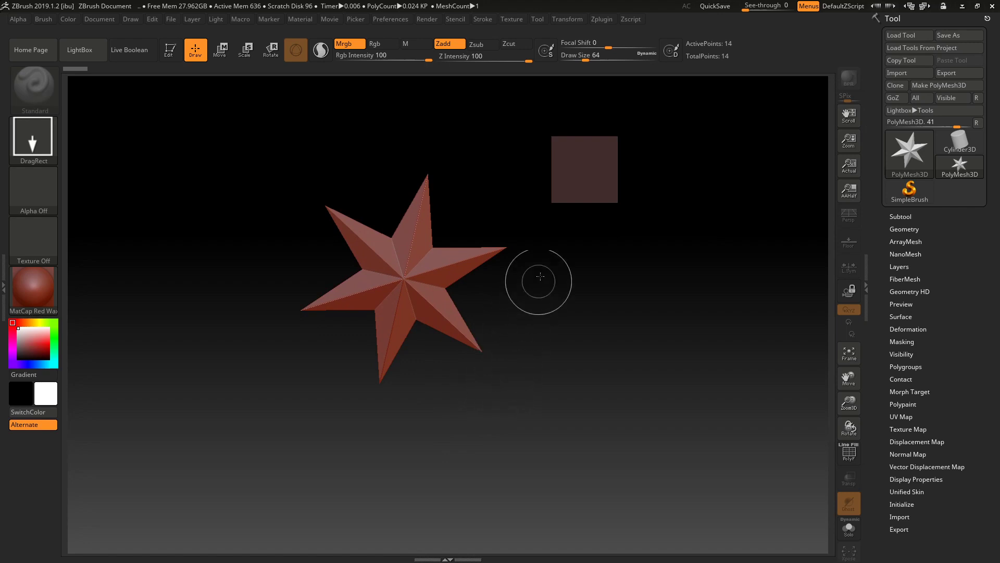
left_click(178, 57)
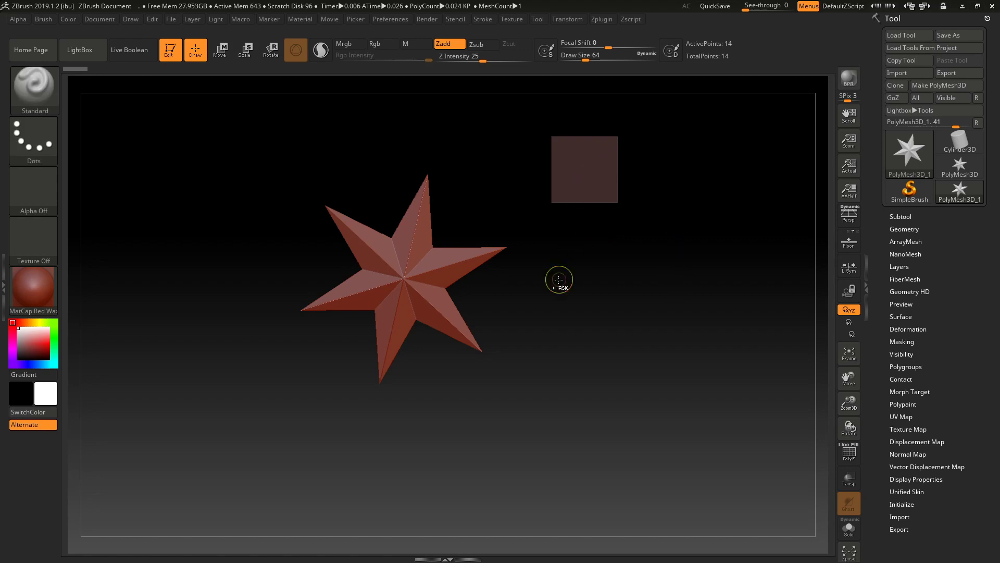
- Inspect the star in 3D, show its subtool list, return to front view and reopen LightBox
mouse_move(553, 343)
left_mouse_down()
mouse_move(565, 297)
mouse_move(592, 310)
mouse_move(578, 292)
mouse_move(584, 312)
mouse_move(628, 328)
mouse_move(670, 324)
mouse_move(665, 335)
mouse_move(663, 307)
mouse_move(636, 365)
mouse_move(638, 433)
mouse_move(643, 352)
mouse_move(605, 384)
mouse_move(635, 430)
mouse_move(641, 382)
mouse_move(661, 413)
mouse_move(654, 341)
mouse_move(659, 422)
mouse_move(656, 391)
mouse_move(632, 415)
mouse_move(661, 346)
mouse_move(840, 224)
mouse_move(666, 375)
mouse_move(667, 366)
left_mouse_up()
left_click(908, 221)
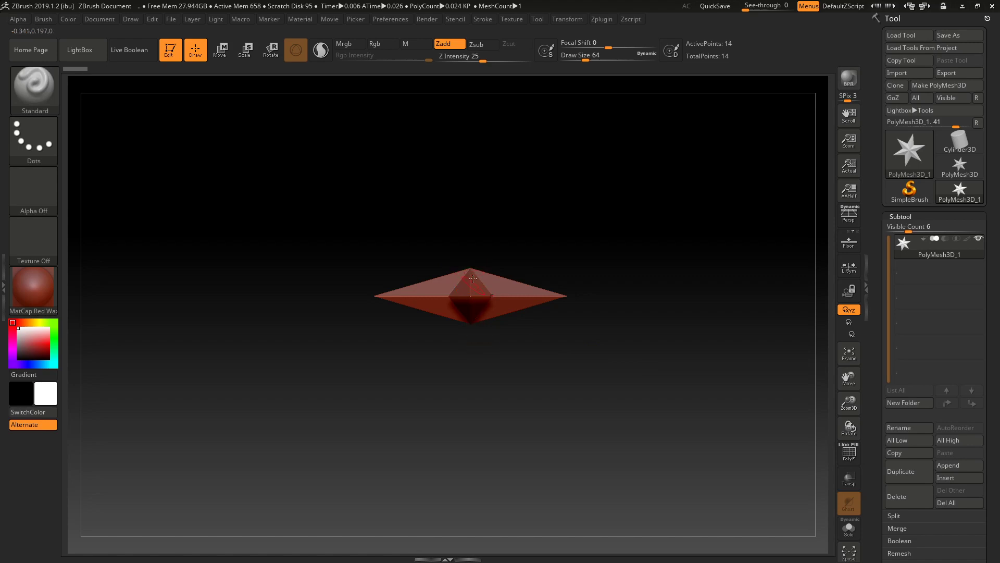
mouse_move(525, 313)
left_mouse_down()
mouse_move(601, 369)
mouse_move(605, 341)
mouse_move(481, 267)
left_mouse_up()
mouse_move(574, 324)
left_mouse_down()
mouse_move(661, 405)
mouse_move(652, 371)
mouse_move(692, 359)
left_mouse_up()
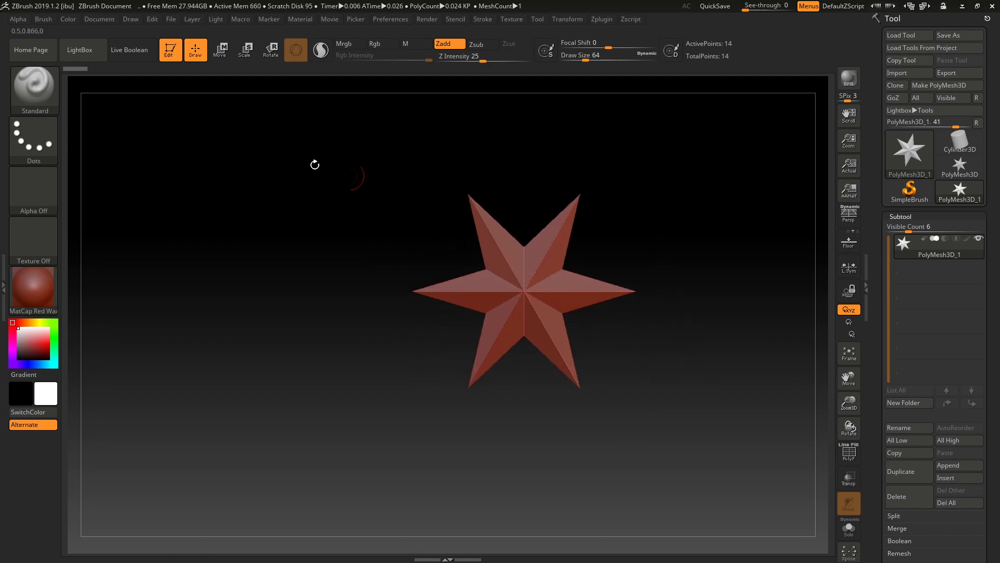
left_click(79, 50)
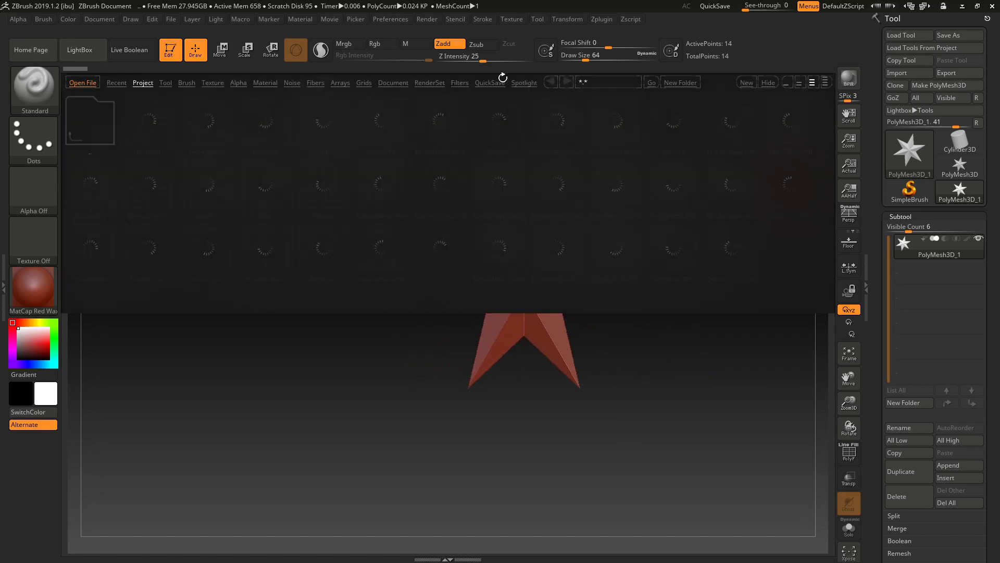
- Load the AK_HardSurface alpha sheet from LightBox's Spotlight tab
left_click(524, 83)
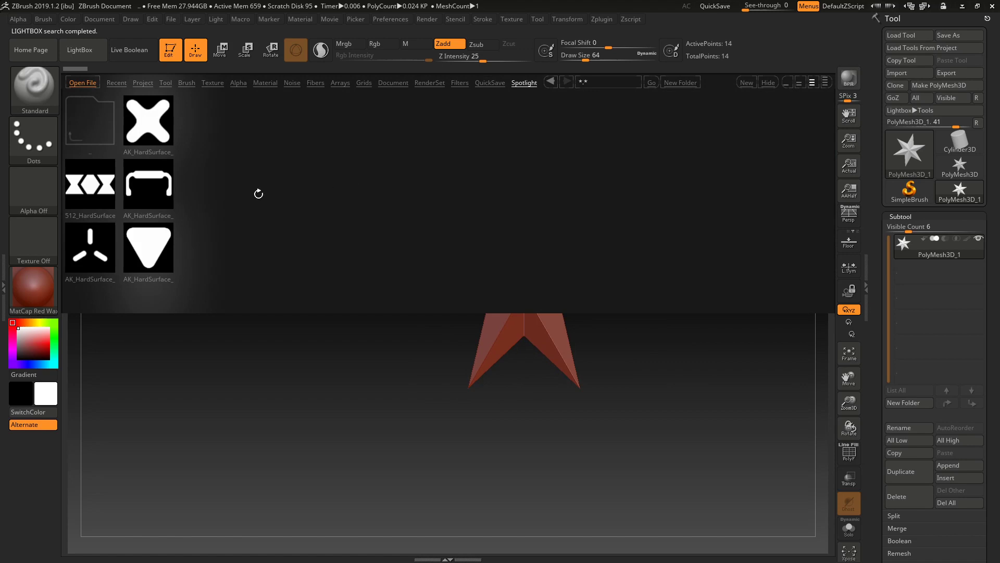
double_click(146, 129)
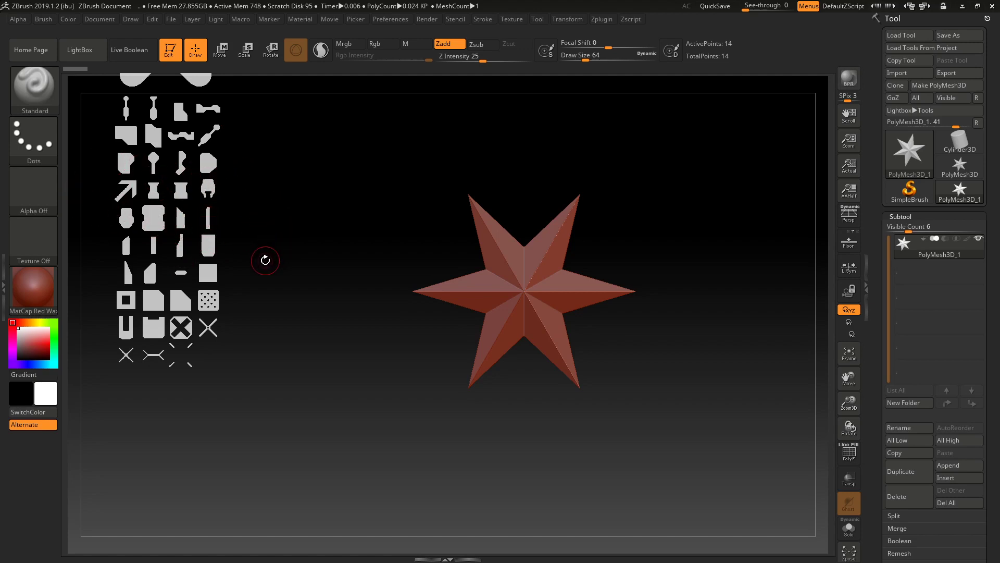
- Show the Spotlight dial and move the alpha sheet to reveal the large X shape
key("z")
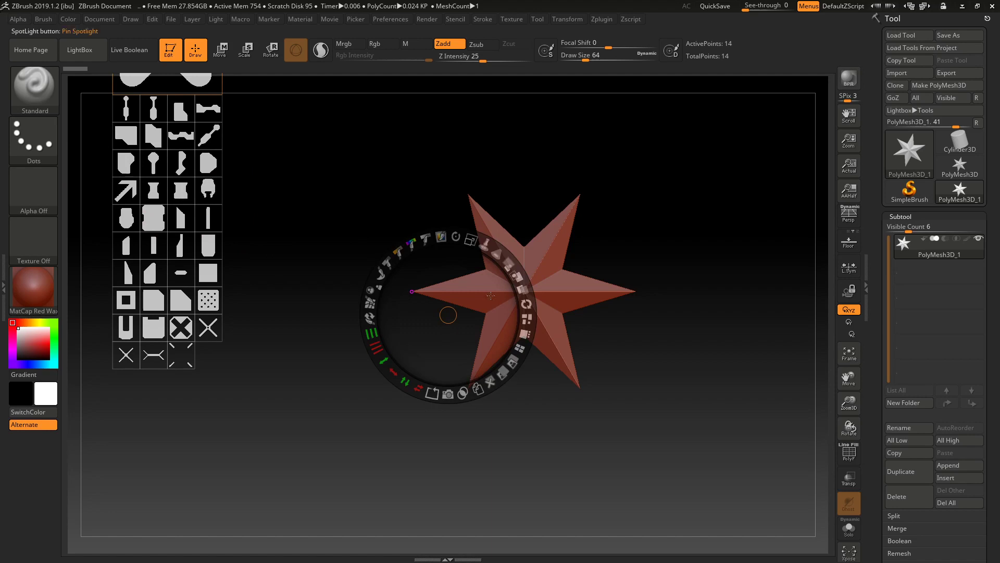
mouse_move(483, 282)
left_mouse_down()
mouse_move(503, 289)
mouse_move(327, 201)
left_mouse_up()
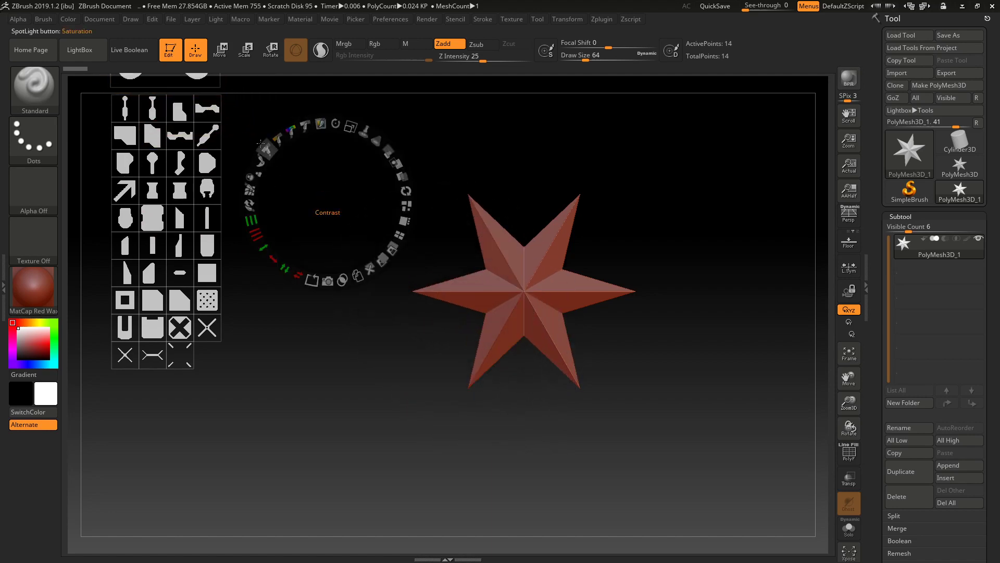
mouse_move(327, 201)
left_mouse_down()
mouse_move(323, 341)
mouse_move(311, 342)
left_mouse_up()
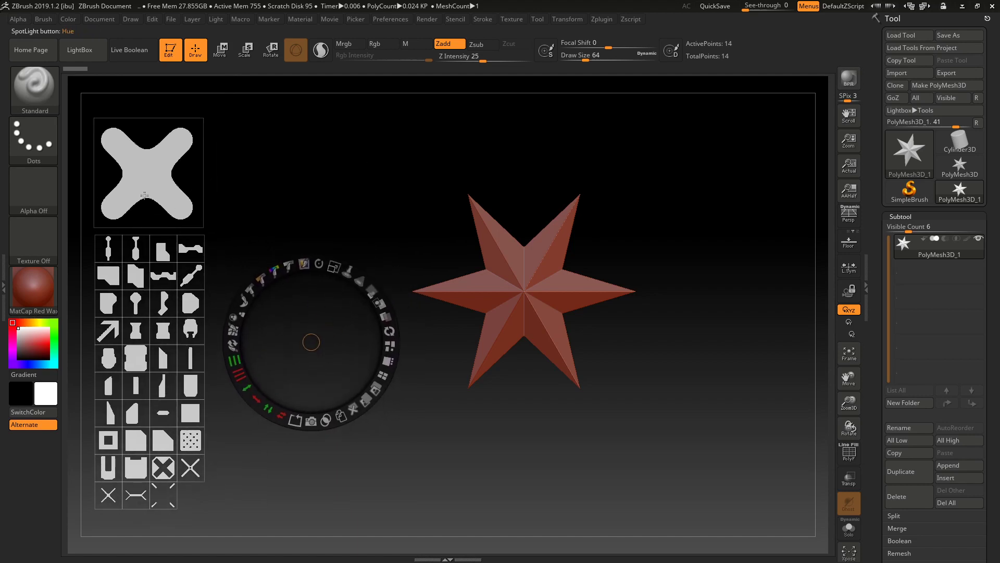
left_click(140, 177)
left_click_drag(151, 172, 172, 162)
- Adjust the sheet's position and pull one shape tile out of the grid
left_click(344, 184)
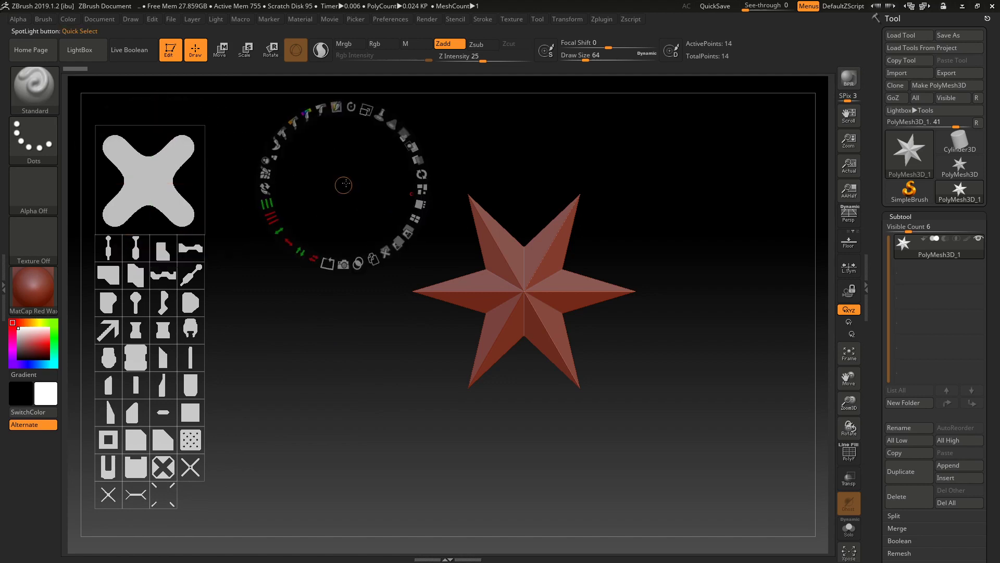
left_click_drag(344, 185, 345, 209)
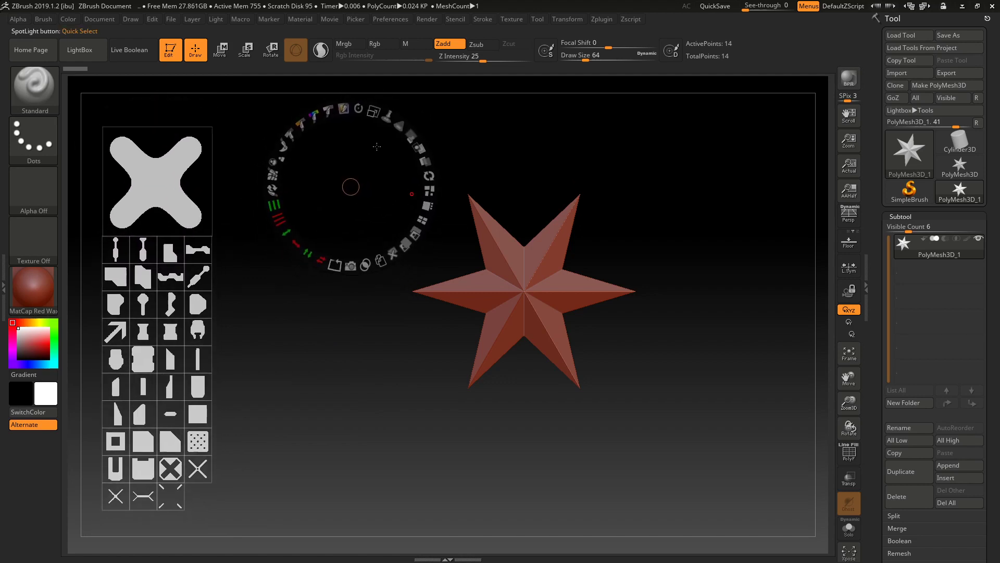
left_click_drag(374, 177, 376, 149)
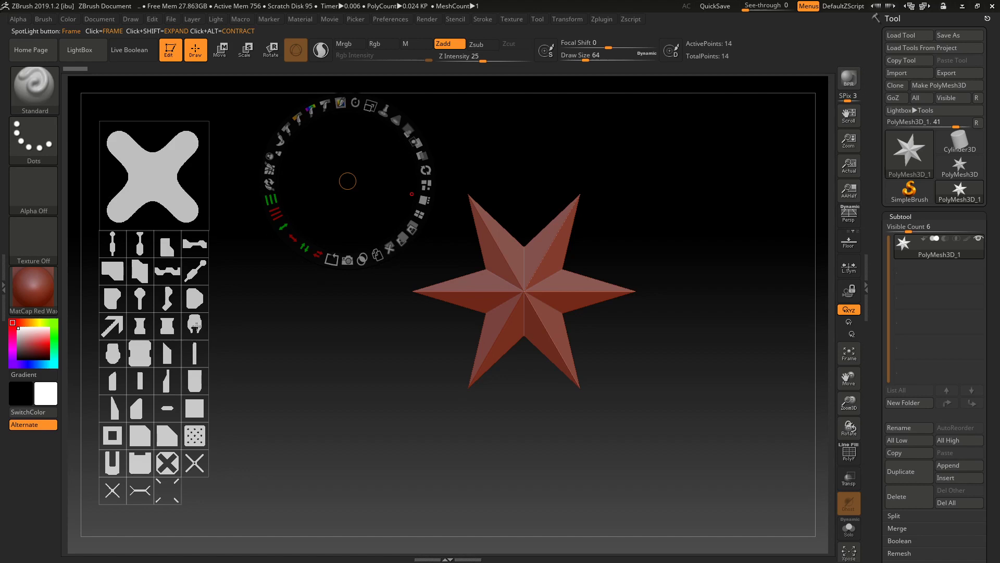
left_click(196, 324)
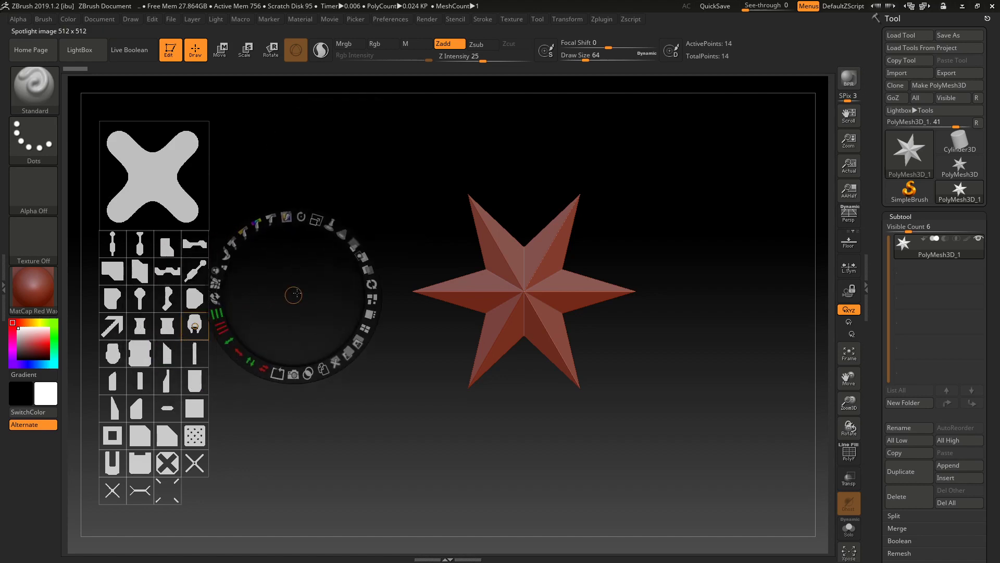
mouse_move(196, 325)
left_mouse_down()
mouse_move(267, 304)
mouse_move(228, 331)
mouse_move(192, 329)
left_mouse_up()
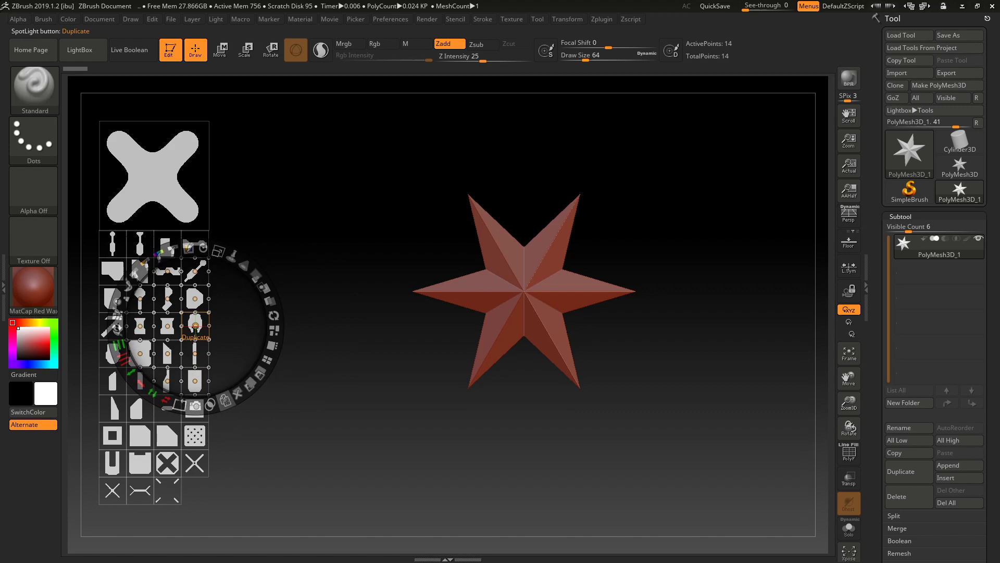
- Move the chosen shape tile beside the star and scale it up in Spotlight
left_click(226, 400)
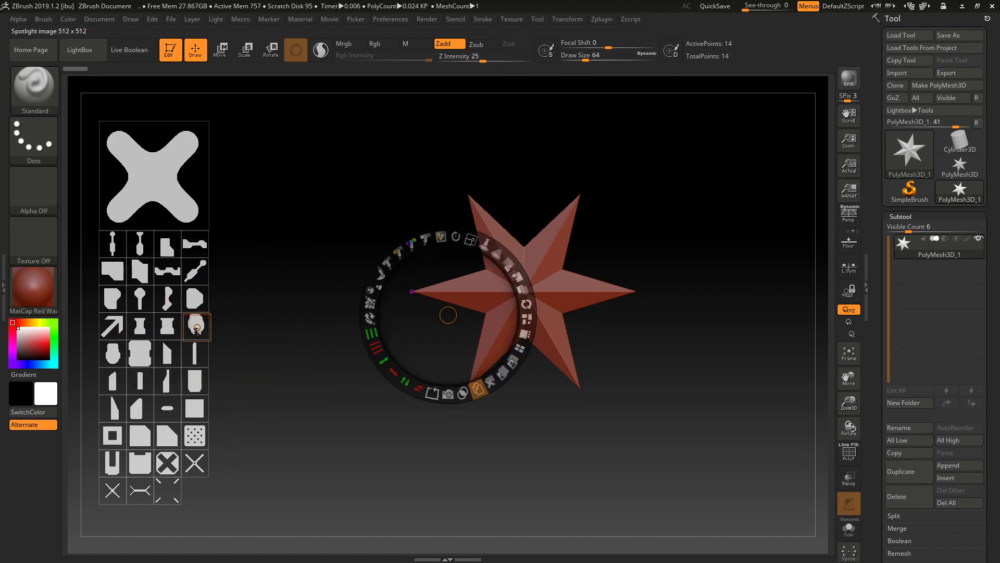
left_click_drag(199, 327, 340, 336)
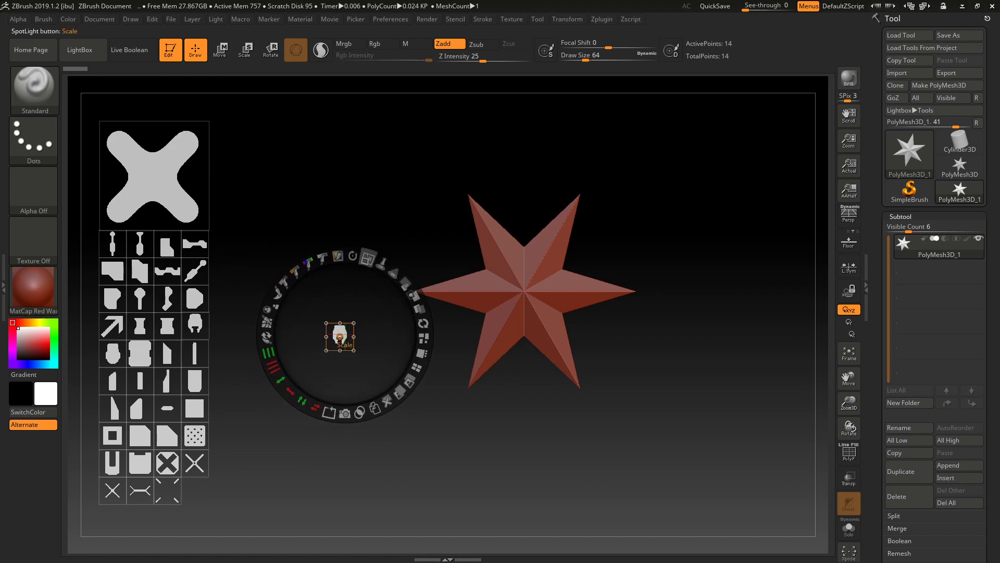
mouse_move(367, 256)
left_mouse_down()
mouse_move(371, 329)
mouse_move(377, 292)
mouse_move(372, 317)
mouse_move(399, 298)
mouse_move(397, 355)
left_mouse_up()
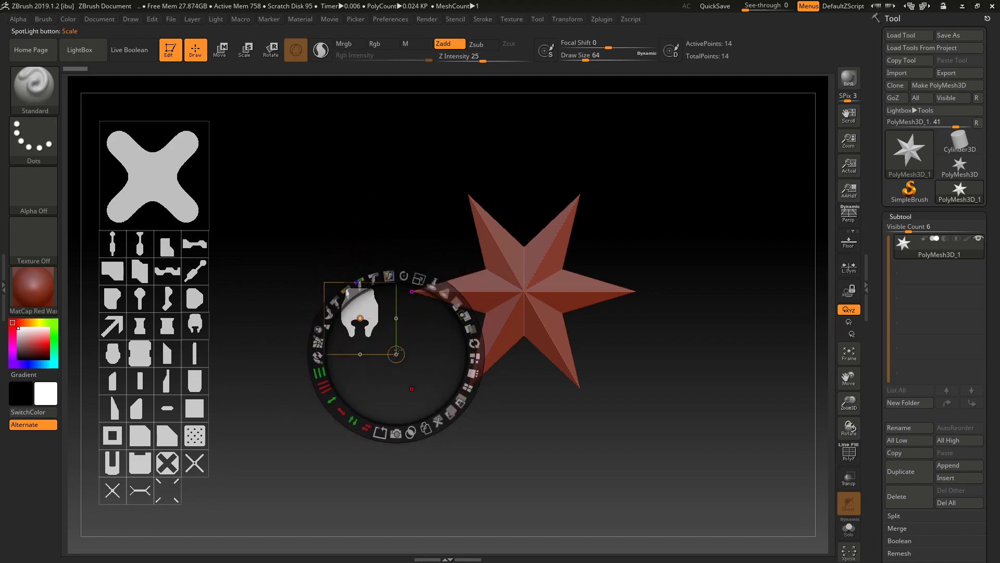
mouse_move(396, 354)
left_mouse_down()
mouse_move(423, 332)
mouse_move(413, 340)
left_mouse_up()
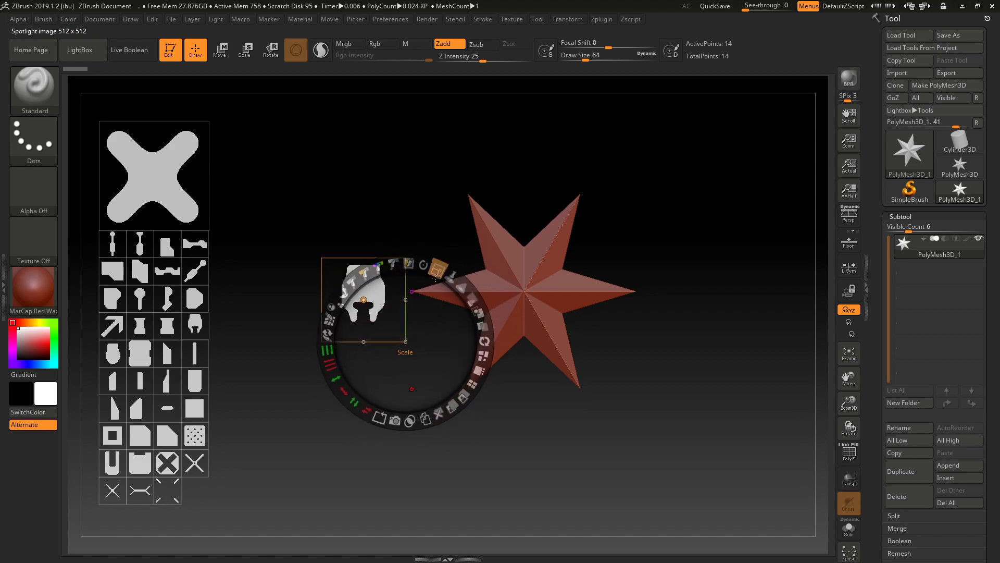
mouse_move(428, 266)
left_mouse_down()
mouse_move(436, 300)
mouse_move(387, 286)
mouse_move(424, 307)
left_mouse_up()
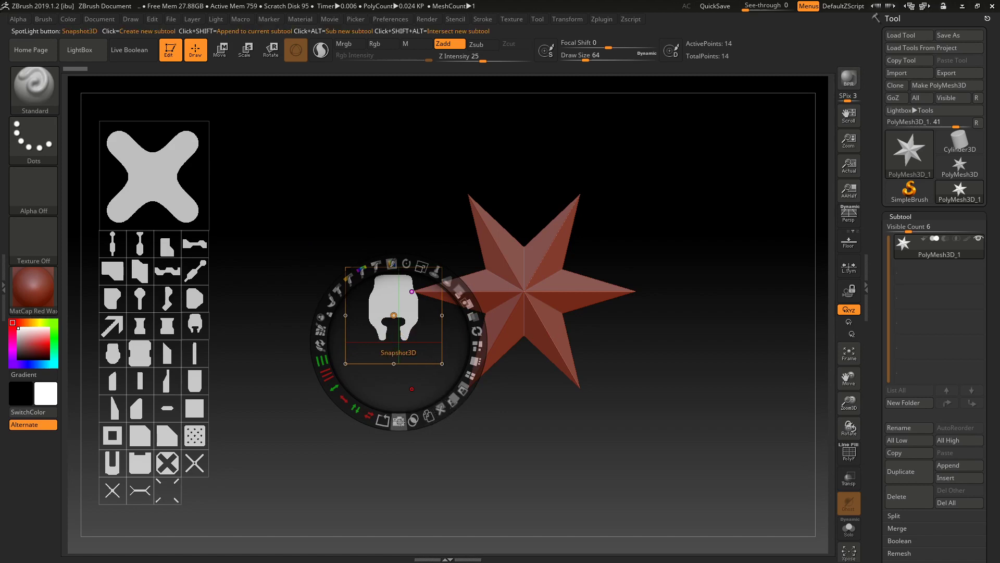
- Extrude the shape into a new subtool with Snapshot3D, hide Spotlight, and check its depth
left_click(399, 422)
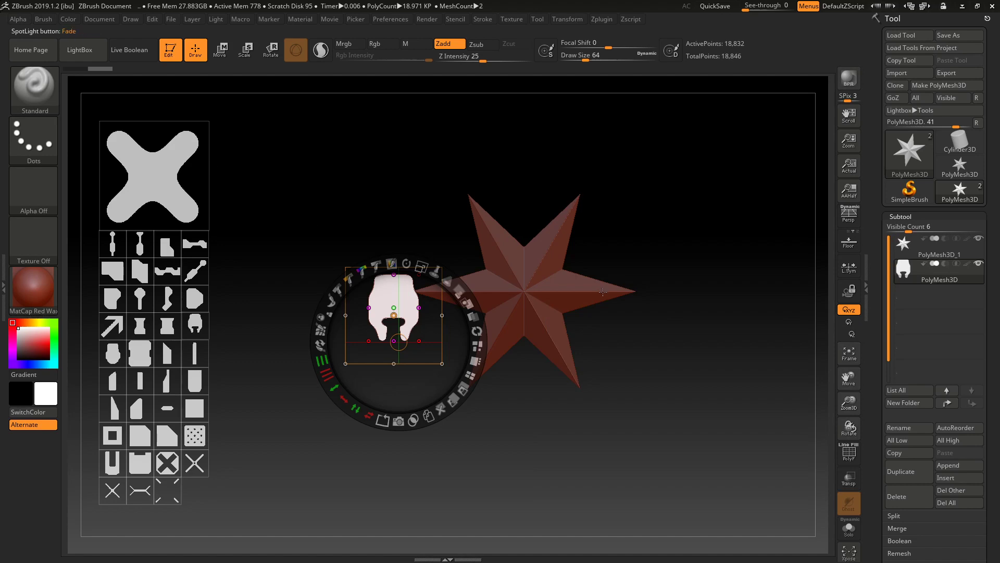
key("shift")
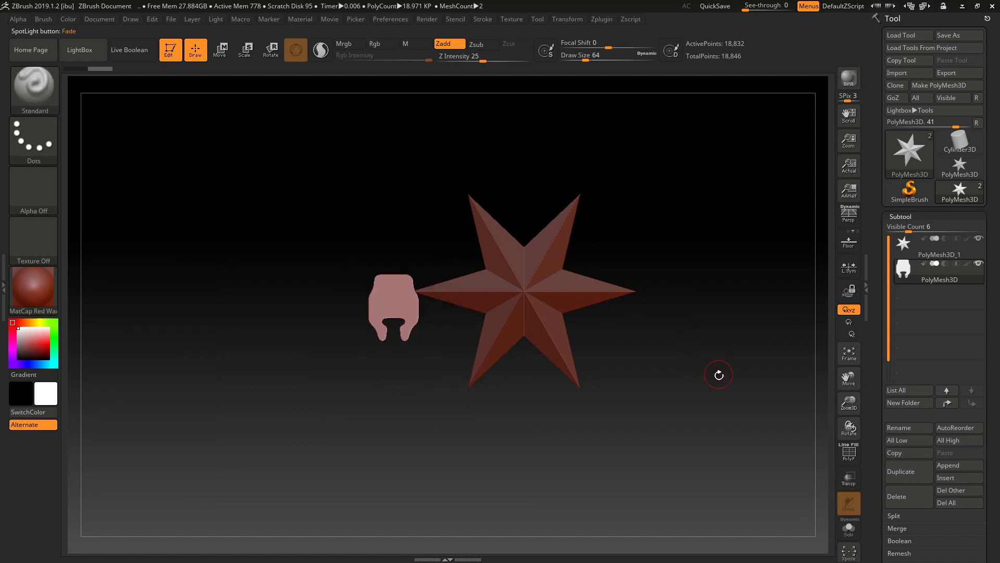
mouse_move(701, 396)
left_mouse_down()
mouse_move(697, 268)
mouse_move(674, 288)
left_mouse_up()
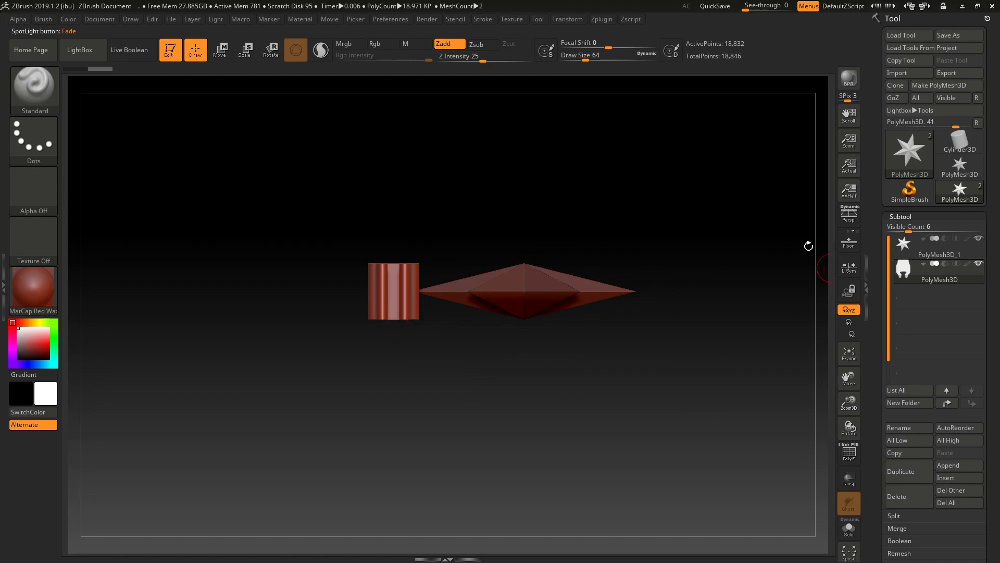
mouse_move(440, 239)
left_mouse_down()
mouse_move(515, 251)
mouse_move(572, 228)
mouse_move(586, 242)
left_mouse_up()
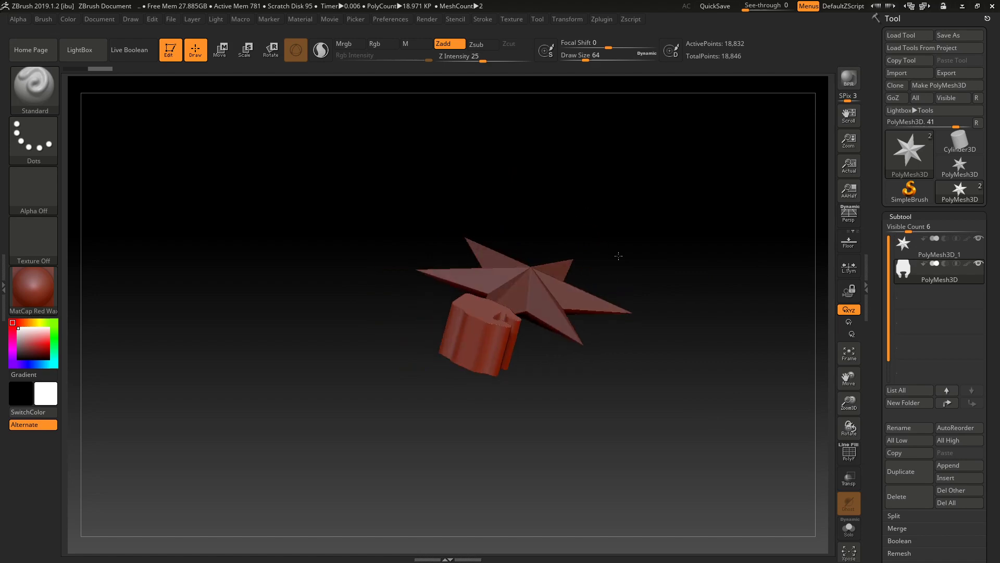
left_click_drag(721, 220, 719, 351, "shift")
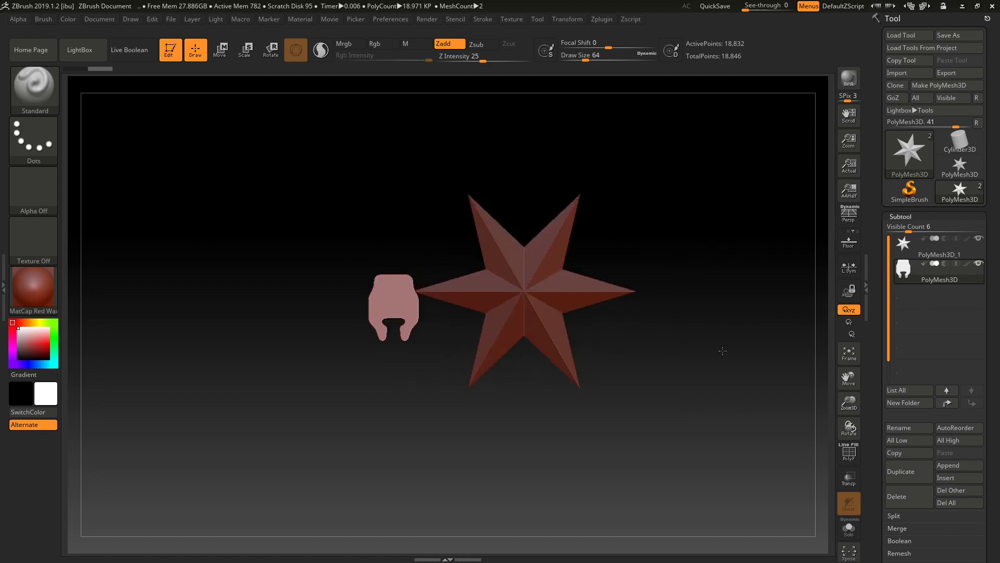
- Select the star subtool and squash its depth to about 0.58 with the Move transpose
left_click(899, 263)
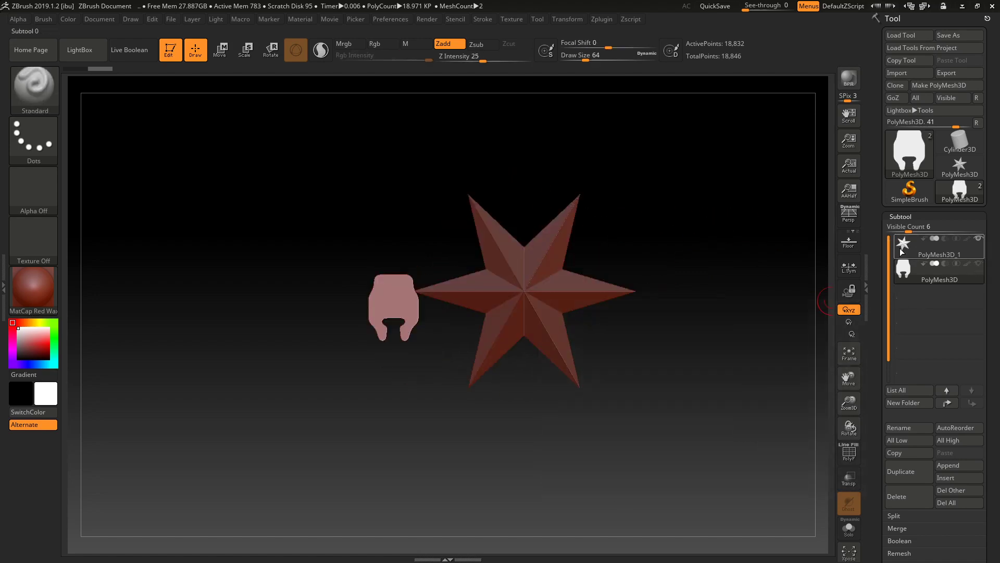
left_click_drag(705, 346, 692, 279, "shift")
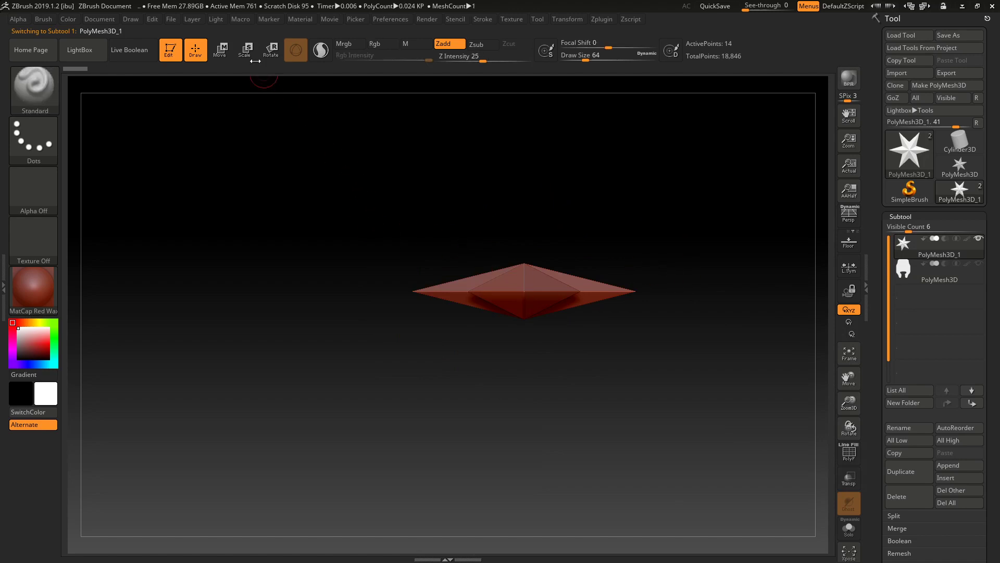
left_click(221, 52)
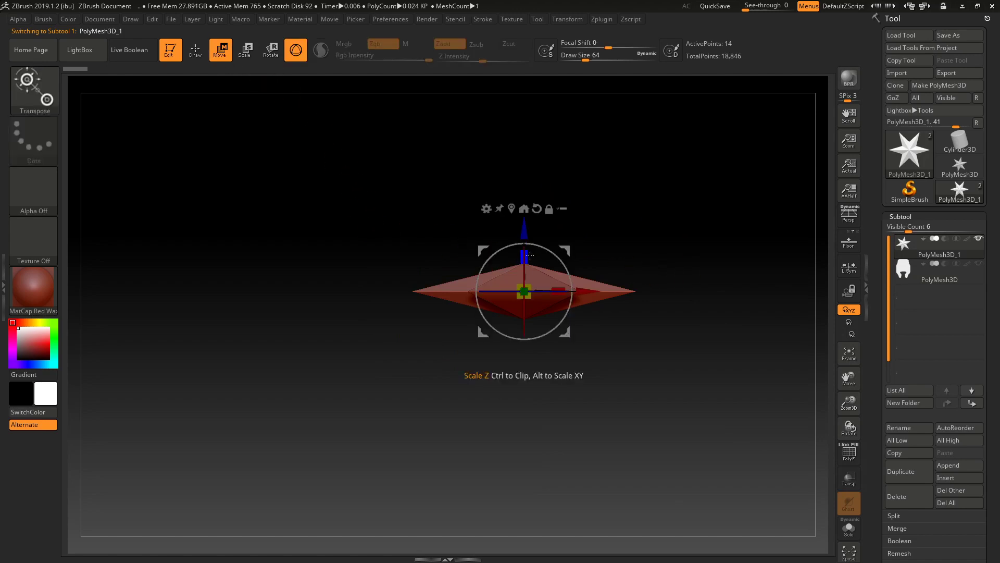
left_click_drag(524, 255, 533, 282)
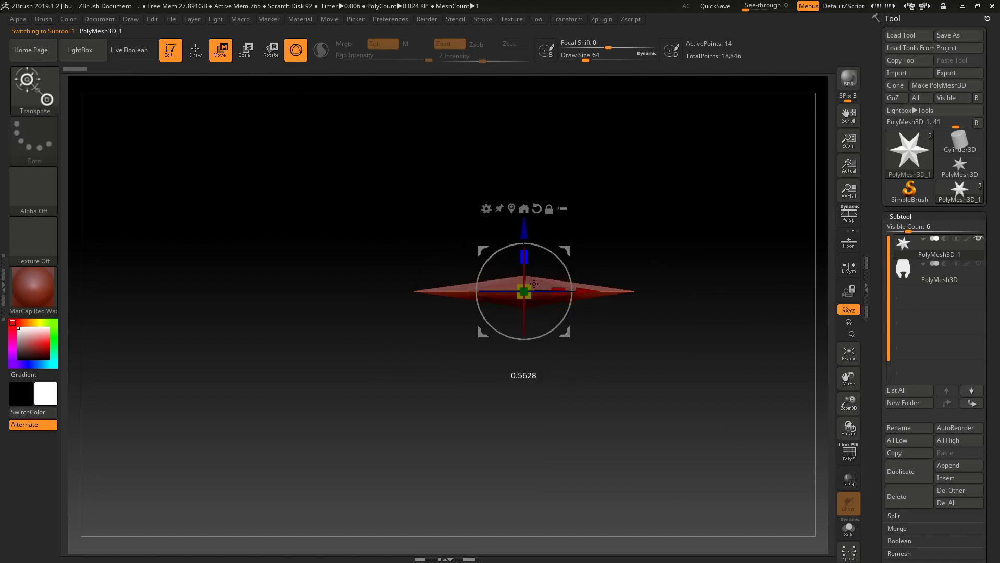
- Return the star to front view and bring the Spotlight alpha palette back
mouse_move(620, 242)
left_mouse_down()
mouse_move(673, 296)
mouse_move(728, 297)
left_mouse_up()
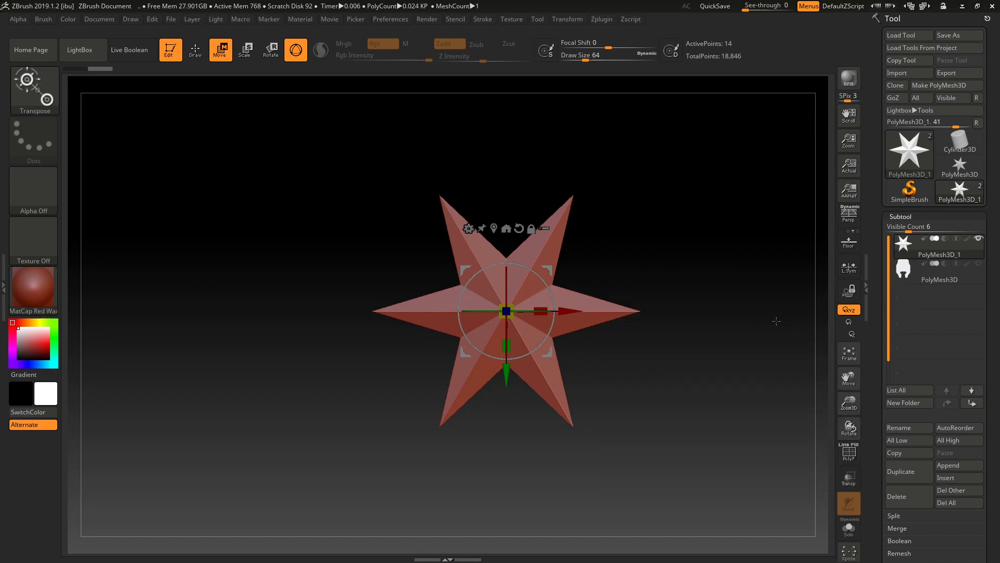
left_click_drag(771, 326, 736, 335)
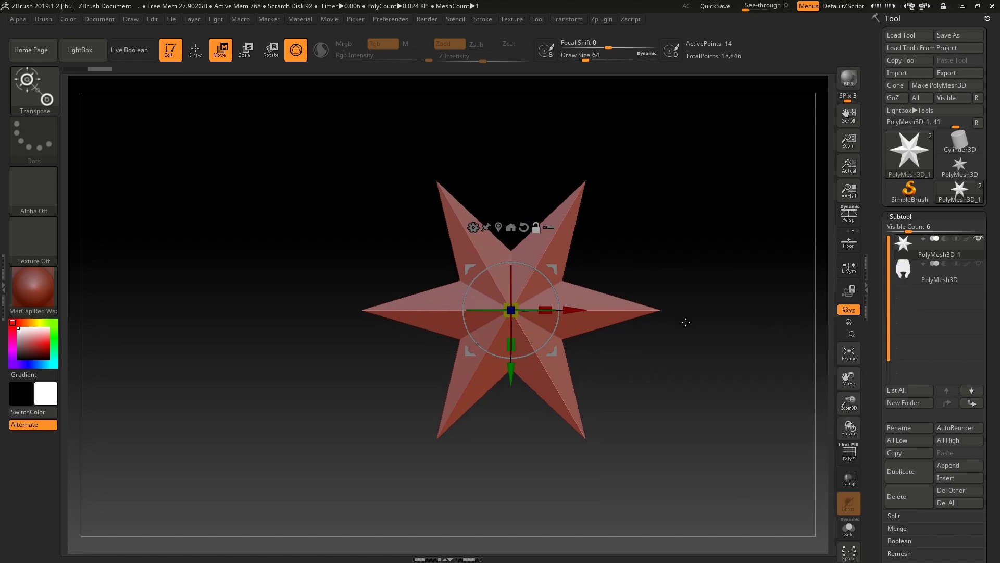
key("m")
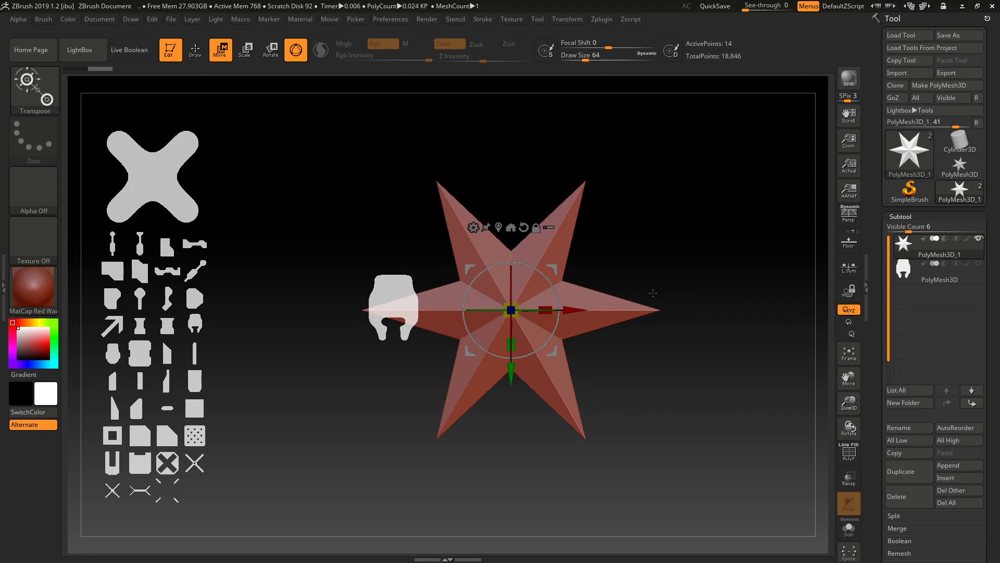
- In Draw mode, move the white Spotlight image toward the star and enlarge it
key("q")
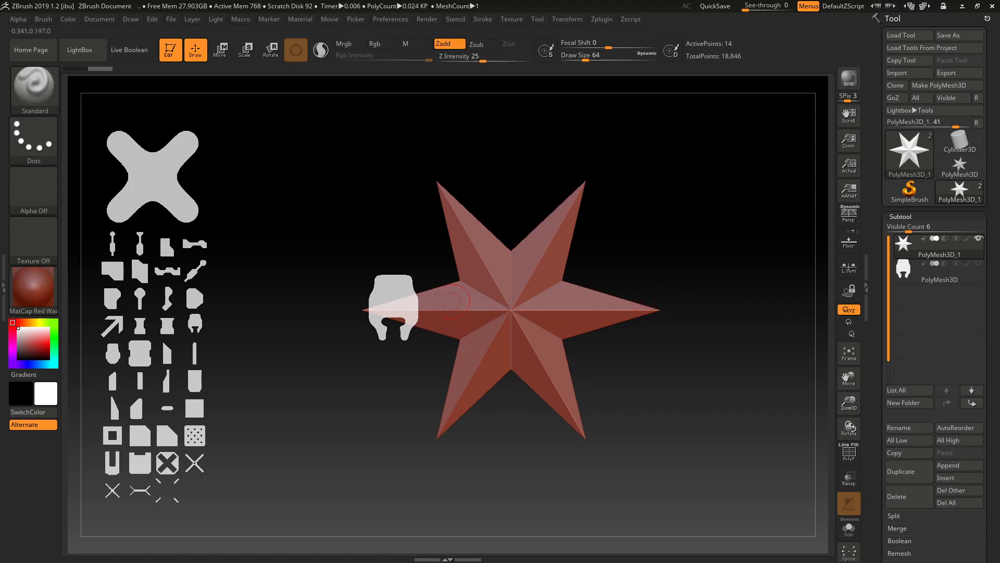
left_click(433, 286)
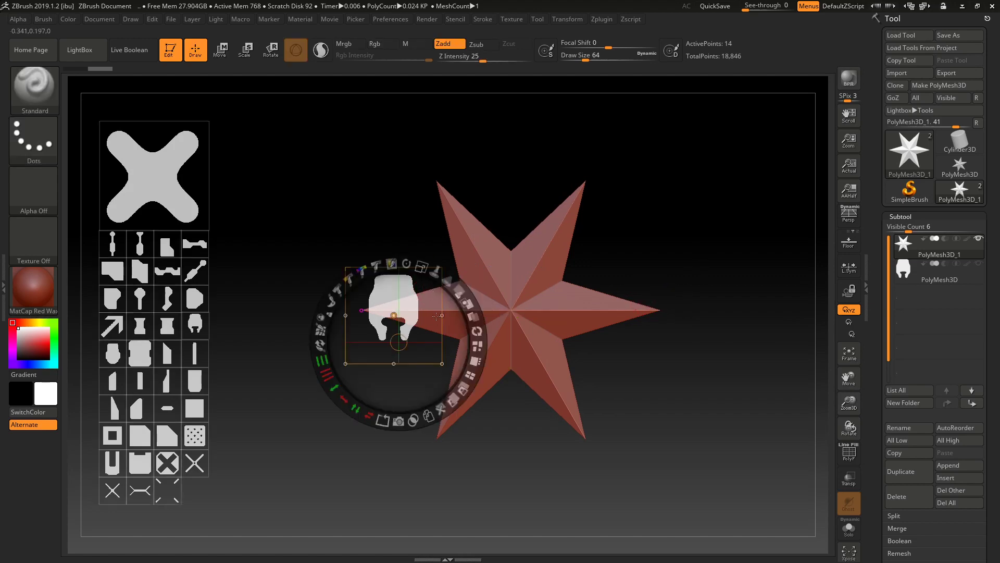
mouse_move(427, 311)
left_mouse_down()
mouse_move(397, 212)
mouse_move(391, 285)
mouse_move(412, 291)
left_mouse_up()
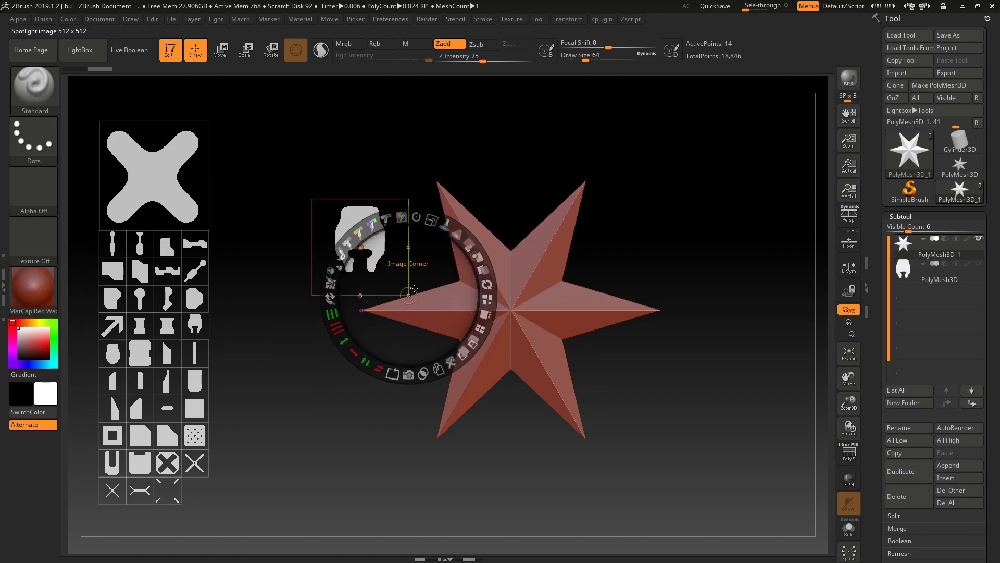
left_click_drag(432, 221, 471, 402)
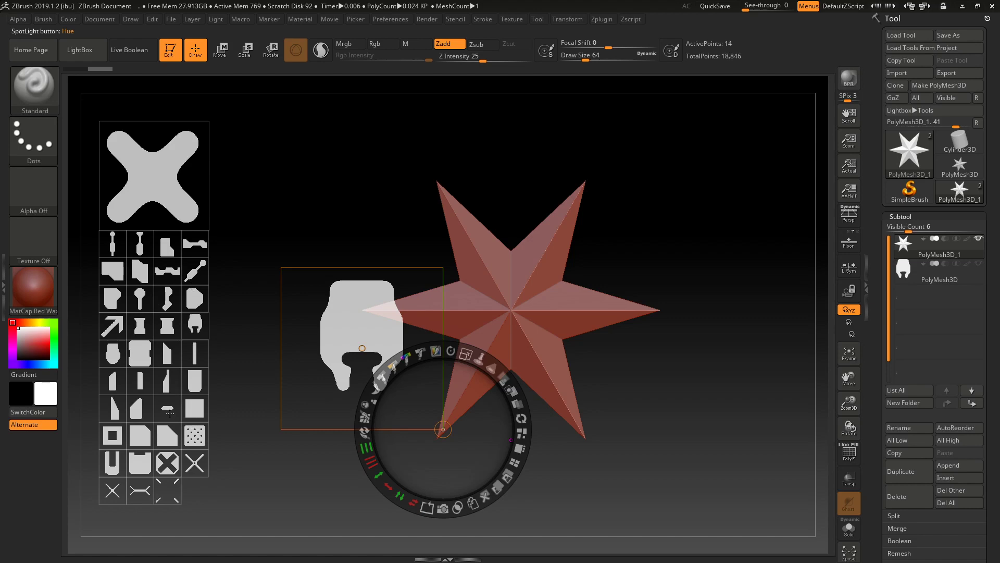
left_click(168, 408)
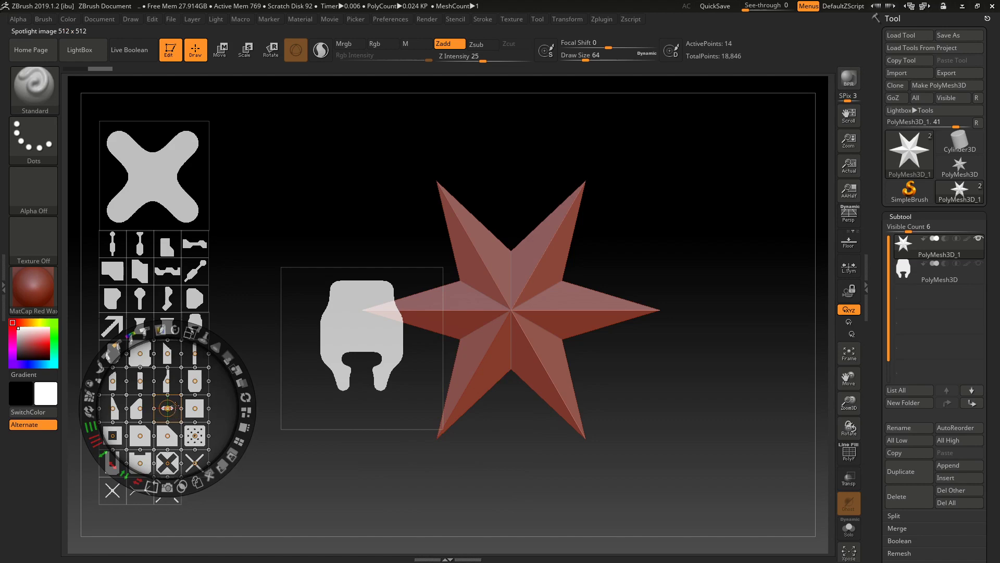
left_click(354, 288)
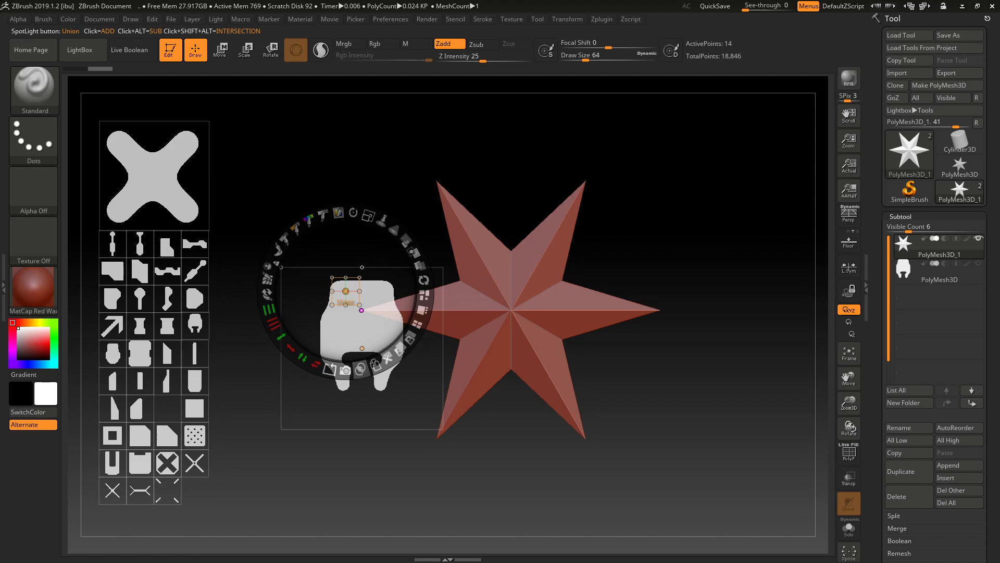
mouse_move(354, 284)
left_mouse_down()
mouse_move(326, 267)
mouse_move(353, 284)
left_mouse_up()
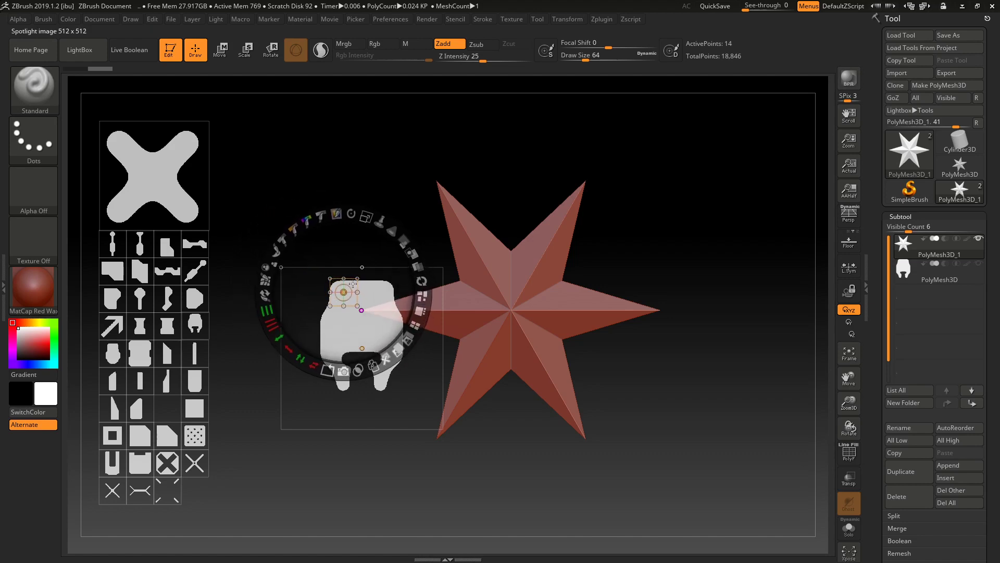
left_click_drag(353, 284, 350, 281)
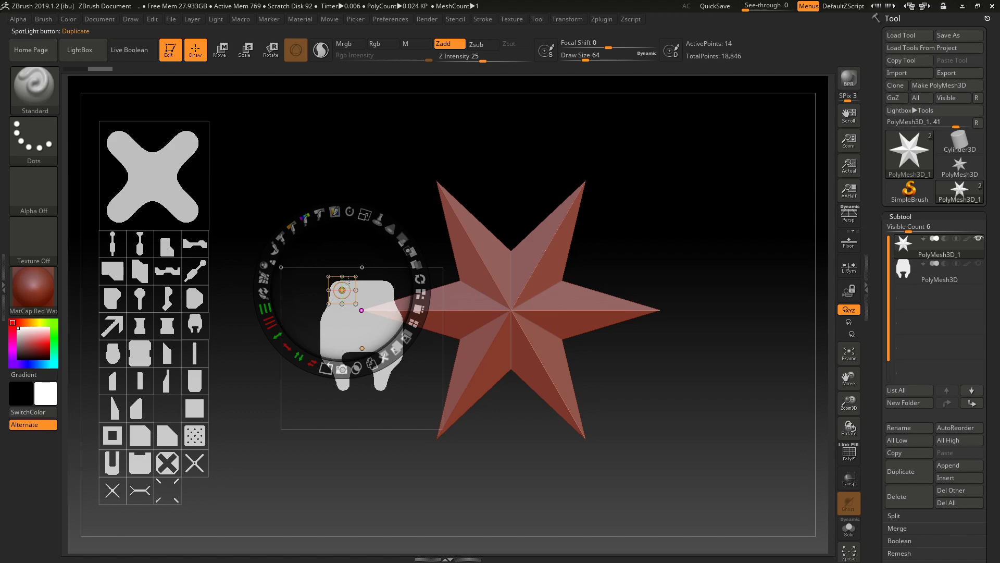
- Fine-tune the white image so it overlaps the star's left point
left_click_drag(352, 273, 354, 274)
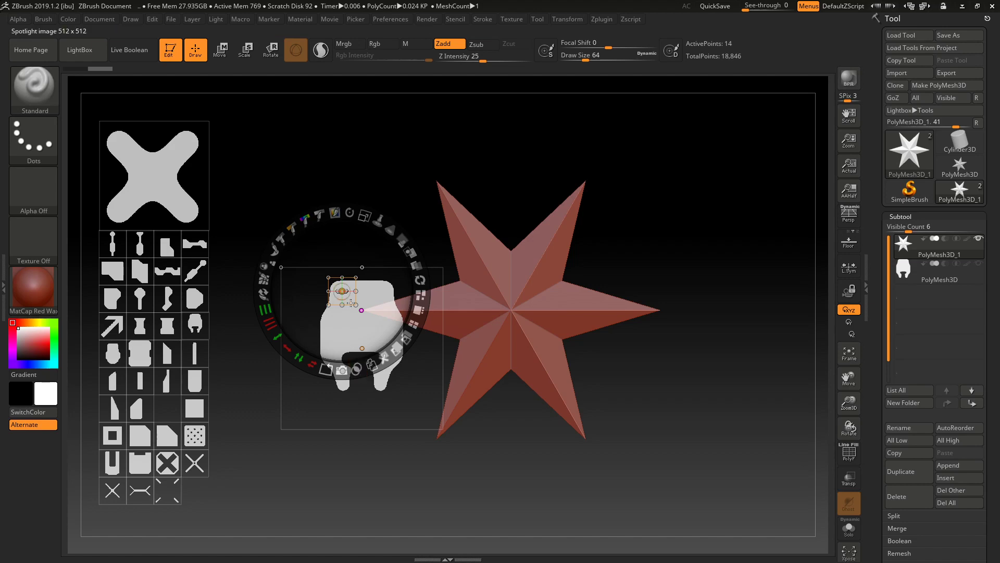
mouse_move(356, 273)
left_mouse_down()
mouse_move(377, 233)
mouse_move(398, 268)
left_mouse_up()
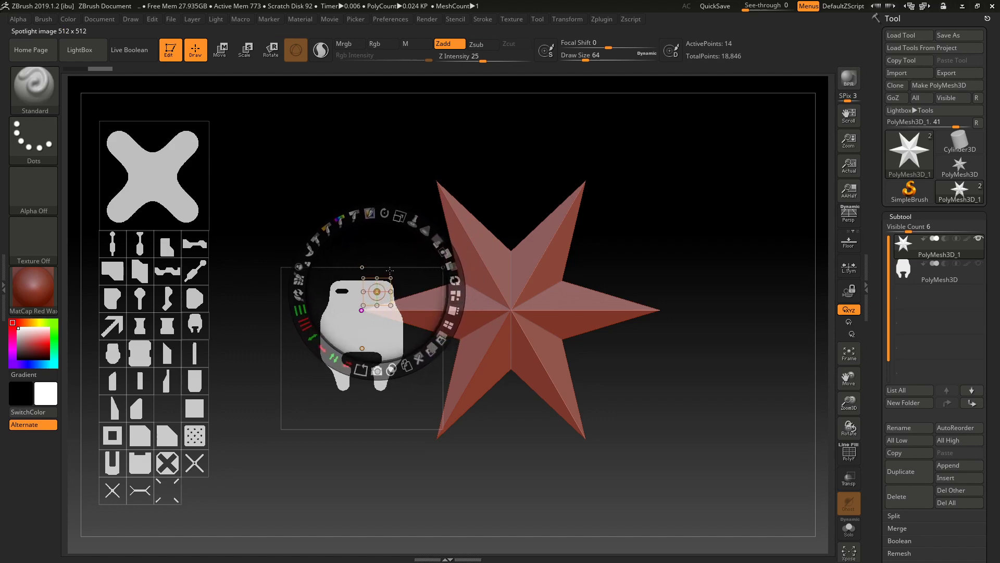
mouse_move(398, 268)
left_mouse_down()
mouse_move(267, 387)
mouse_move(378, 324)
mouse_move(303, 302)
mouse_move(377, 145)
mouse_move(337, 390)
left_mouse_up()
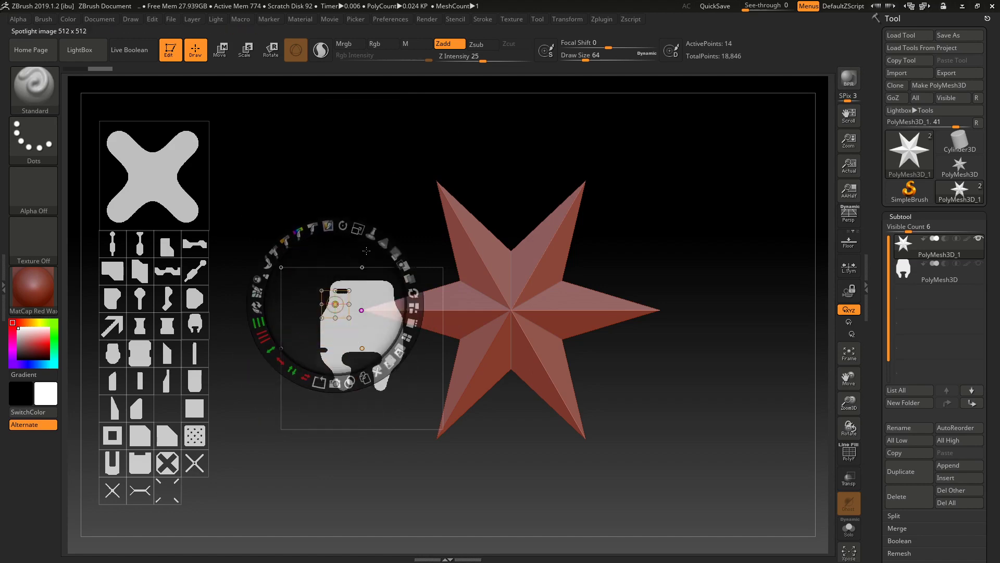
left_click_drag(348, 317, 382, 302)
left_click(379, 302)
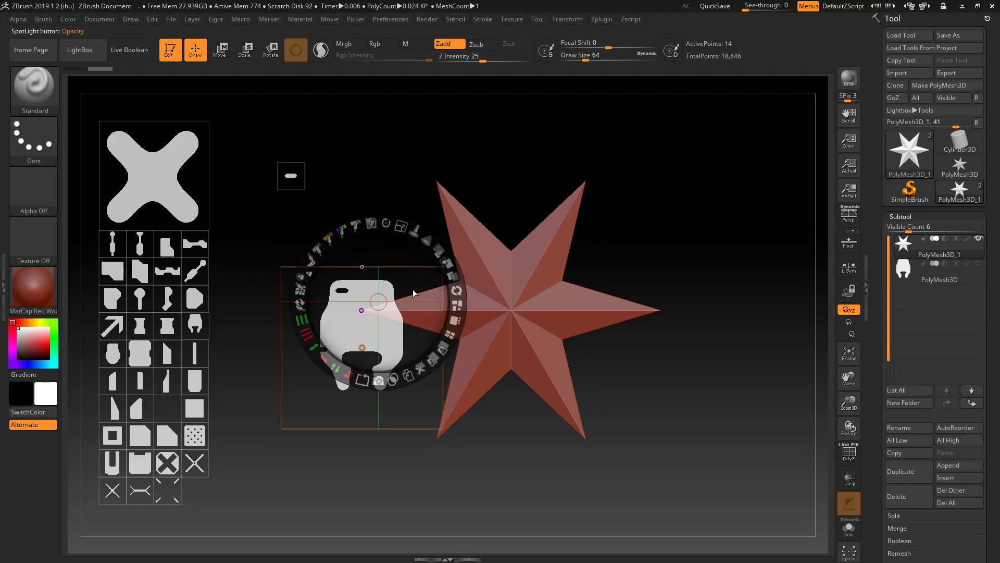
left_click_drag(383, 244, 380, 242)
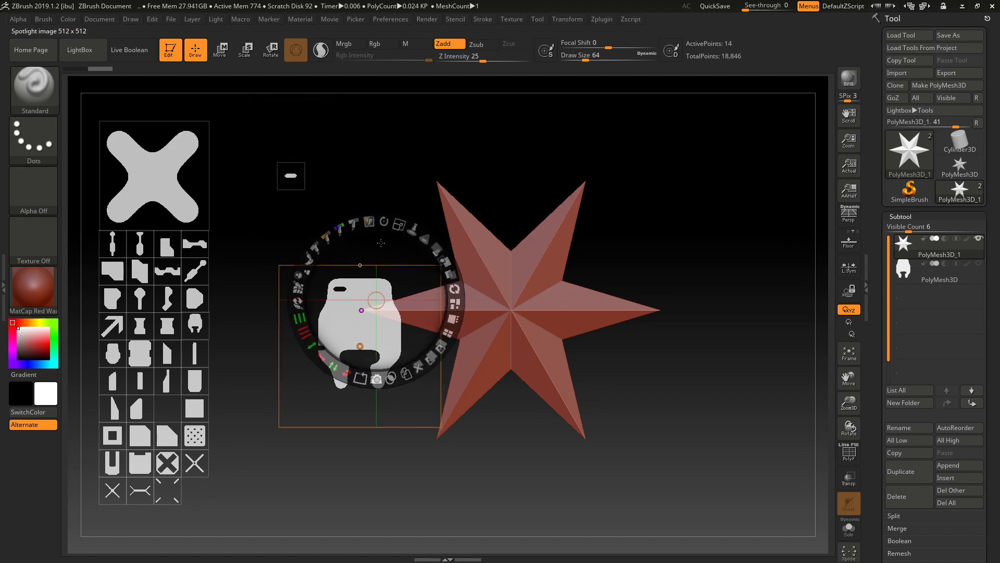
mouse_move(383, 298)
left_mouse_down()
mouse_move(367, 344)
mouse_move(425, 330)
mouse_move(366, 344)
left_mouse_up()
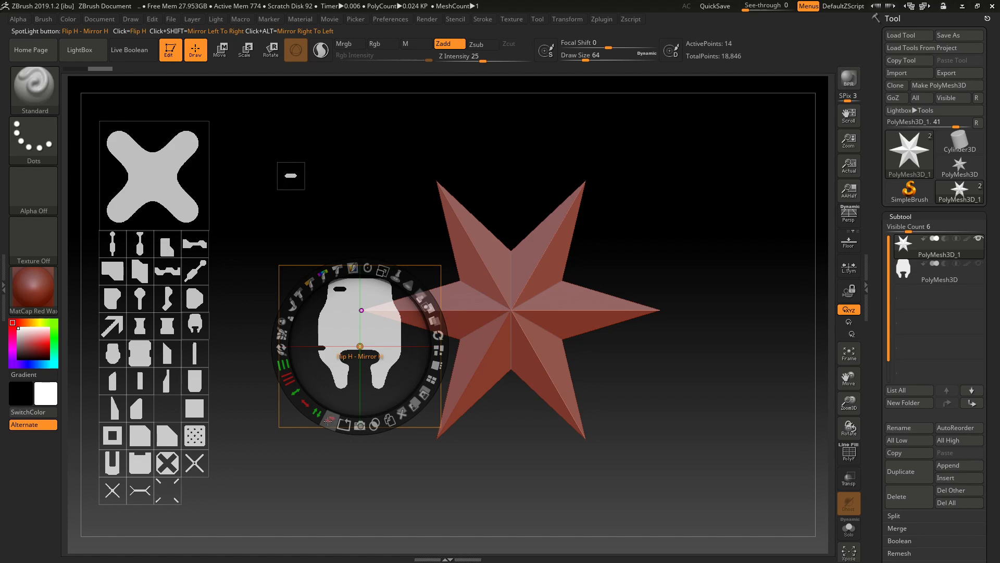
- Mirror the white Spotlight image with Shift+Flip H into a symmetric shape
key("shift")
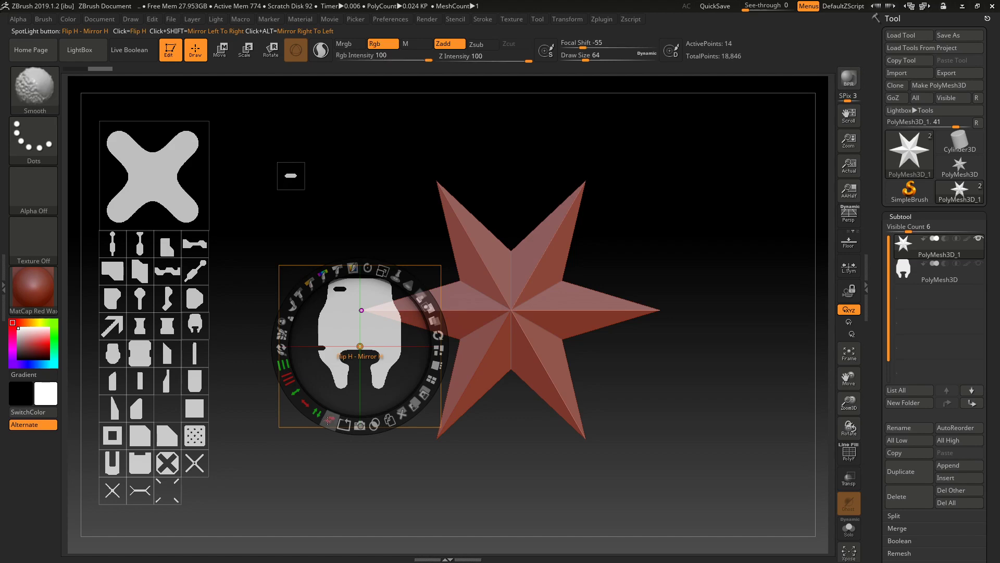
left_click(329, 419, "shift")
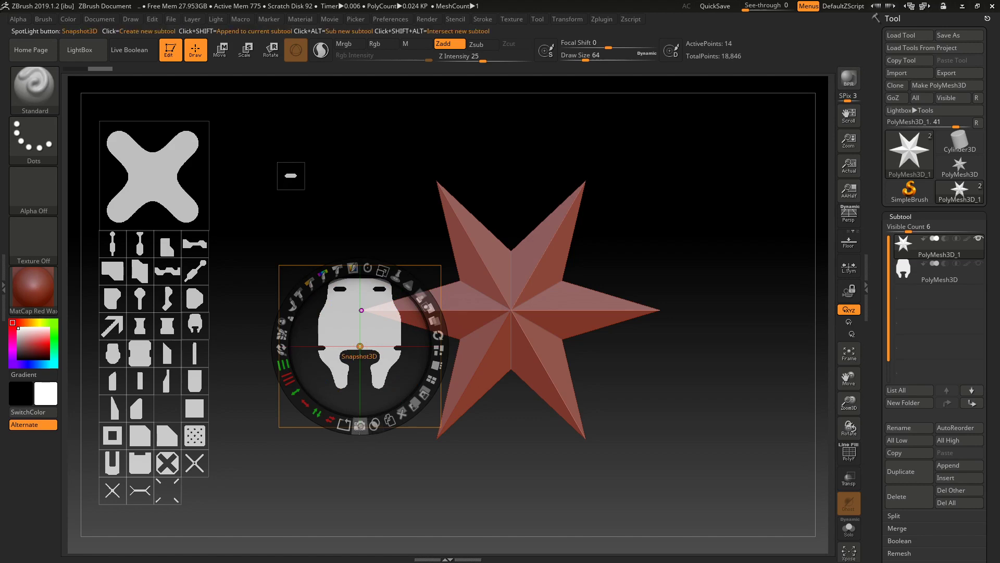
- Extrude the Spotlight shape into a new subtool with Snapshot3D, then close Spotlight
left_click(360, 426)
left_click(587, 162)
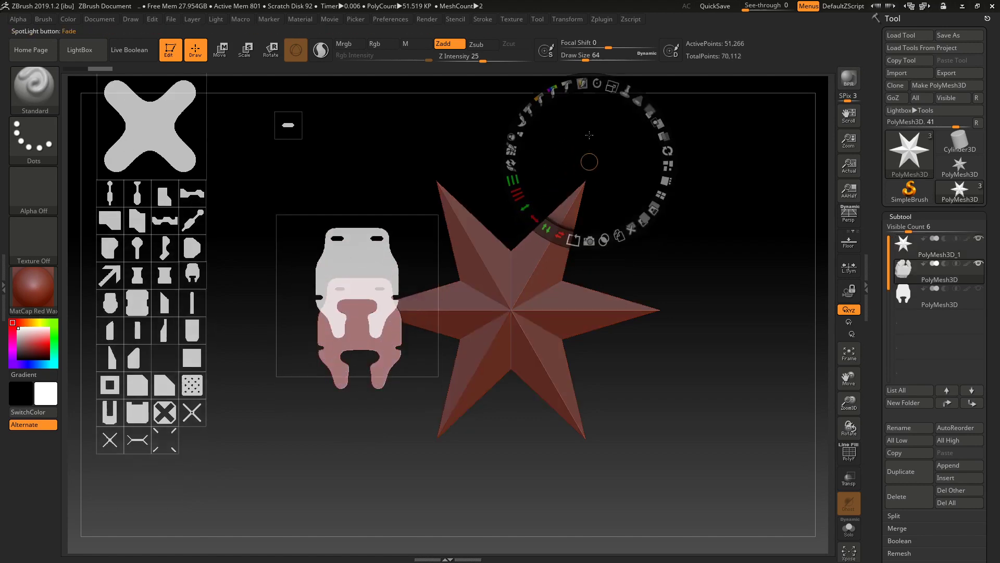
left_click_drag(587, 162, 591, 260)
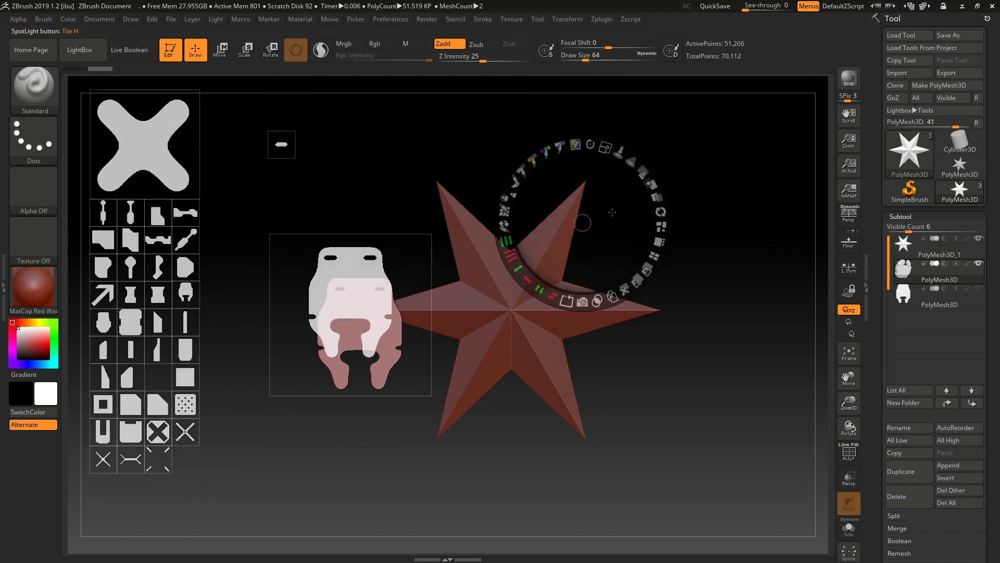
key("shift+z")
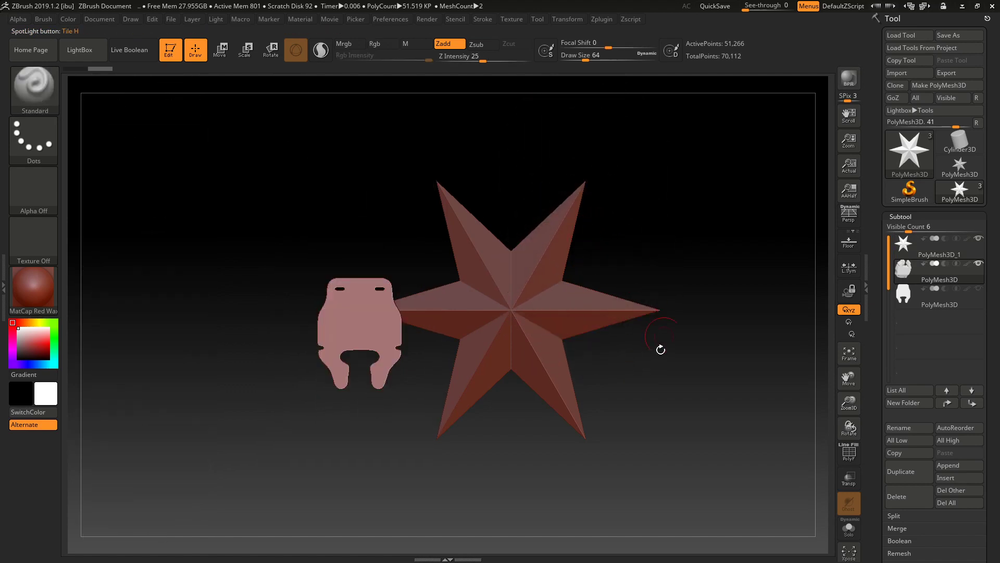
- From a side view, show the third subtool's mesh and make the star subtool active again
mouse_move(659, 348)
left_mouse_down()
mouse_move(696, 247)
mouse_move(684, 249)
left_mouse_up()
left_click_drag(749, 272, 705, 264, "shift")
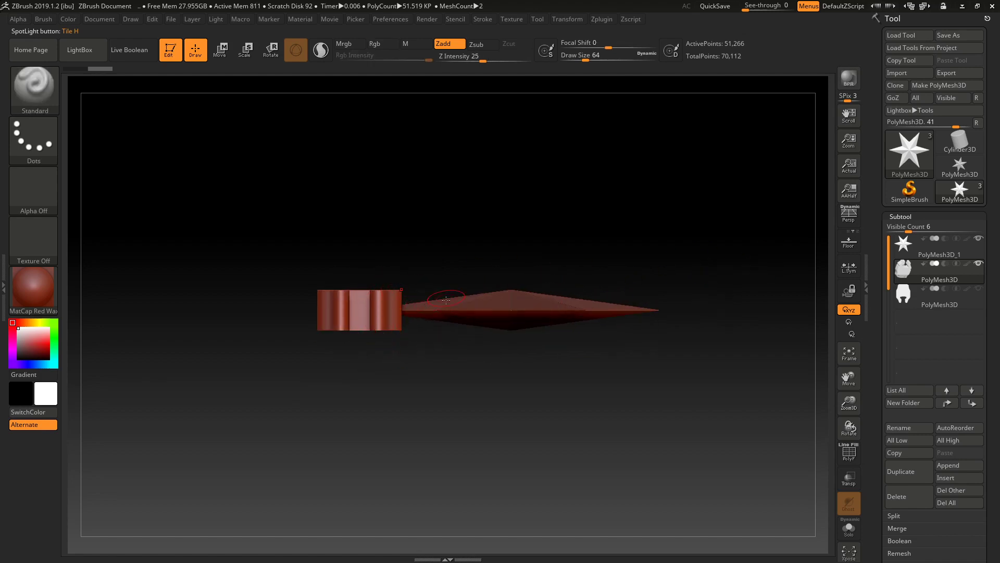
left_click(980, 290)
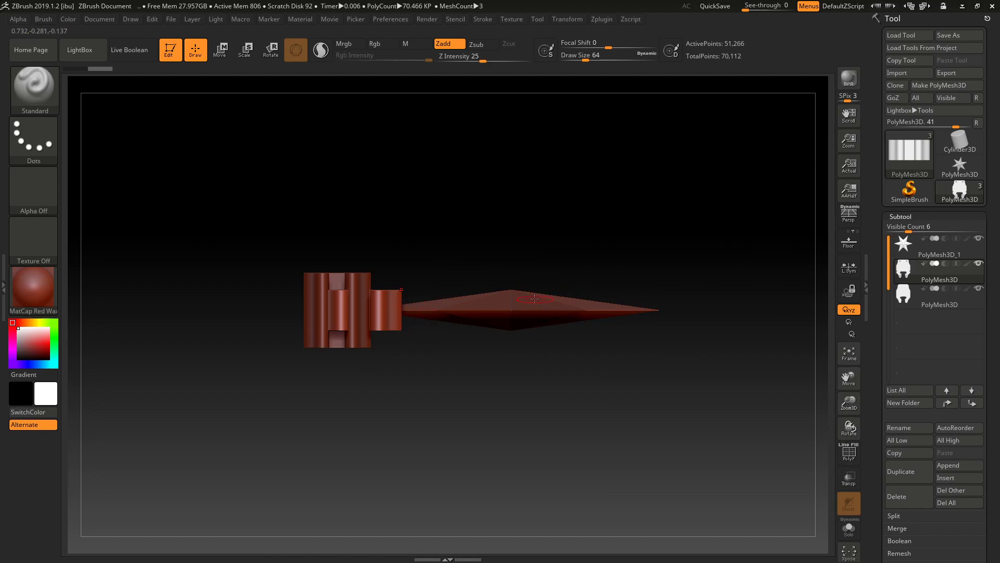
left_click(911, 251)
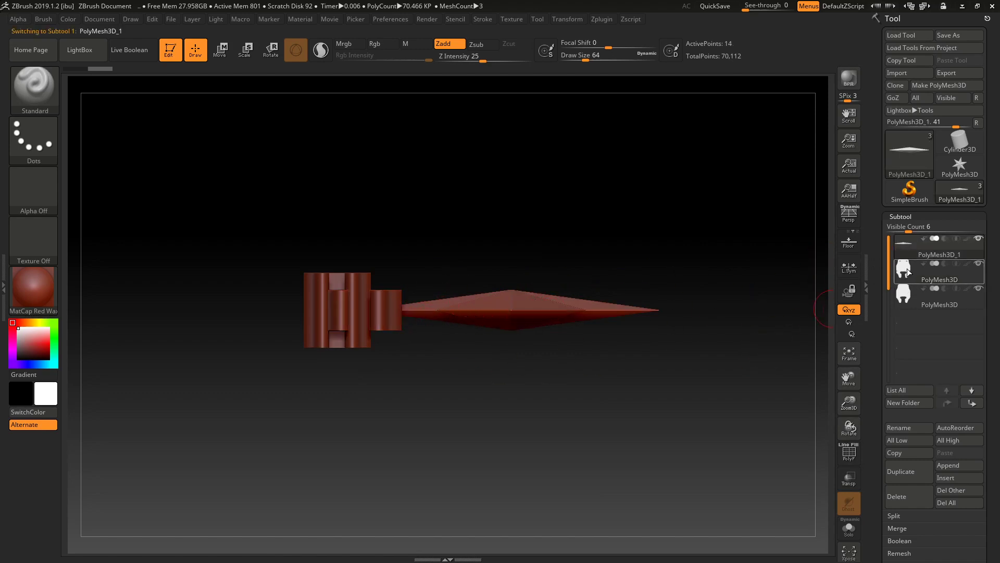
left_click(905, 296)
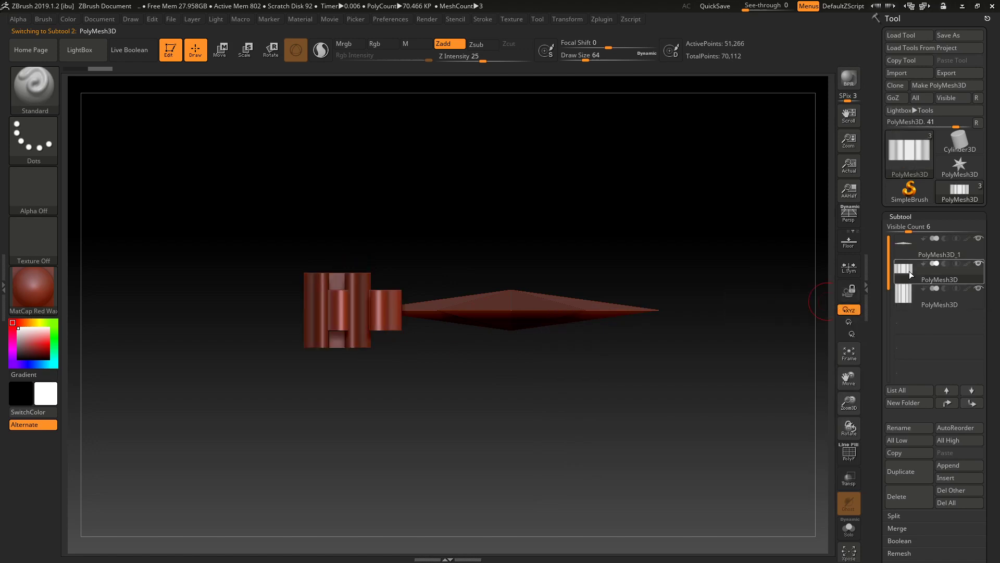
left_click(906, 244)
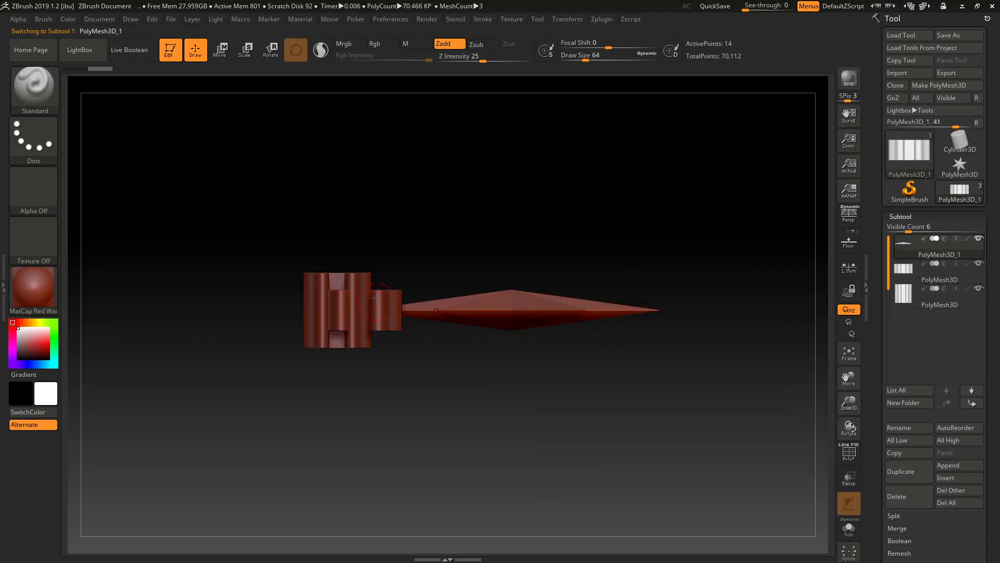
- Reframe a front view of the star and block and apply BasicMaterial
right_click_drag(481, 315, 413, 259)
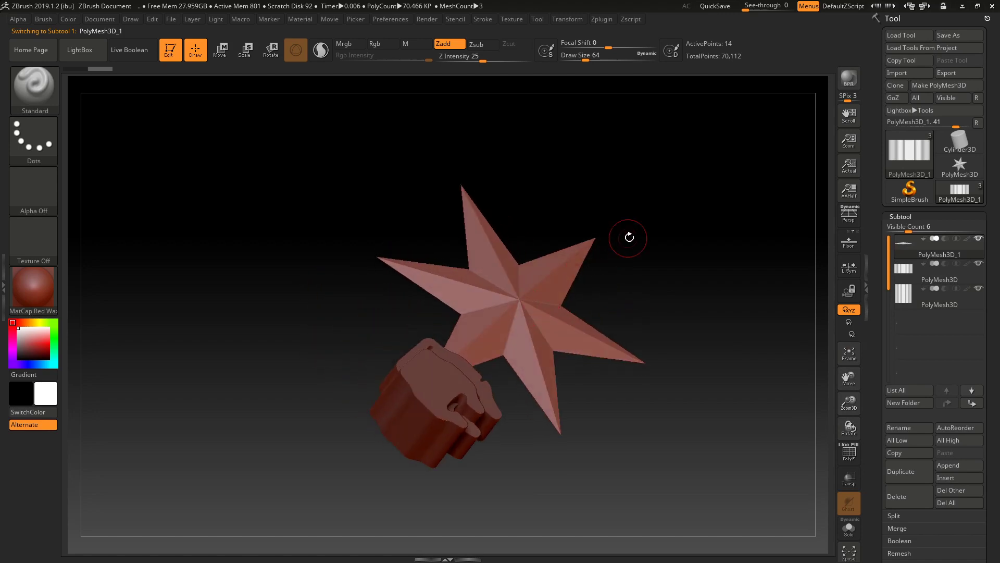
right_click_drag(259, 298, 312, 235)
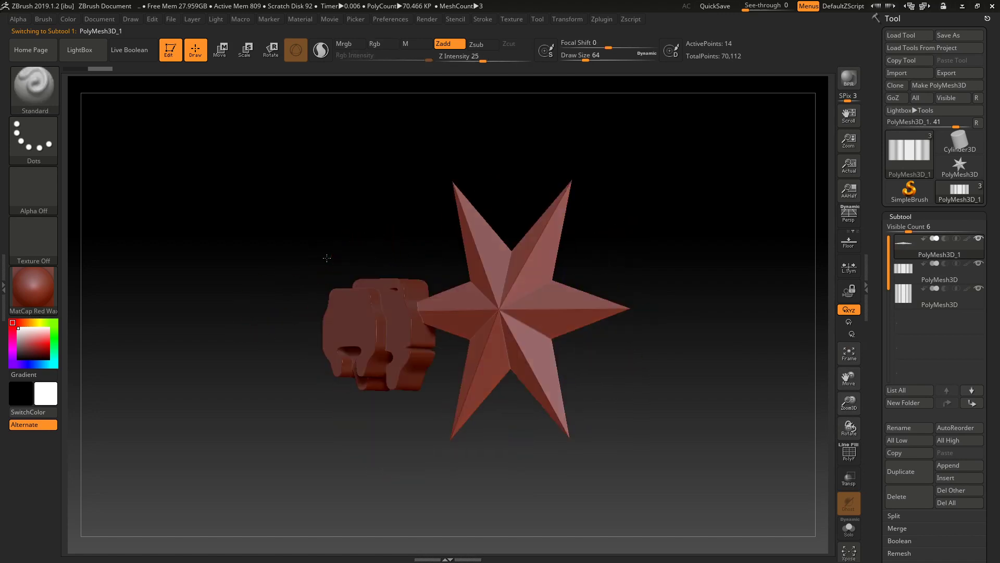
mouse_move(364, 254)
right_mouse_down()
mouse_move(397, 236)
mouse_move(74, 298)
right_mouse_up()
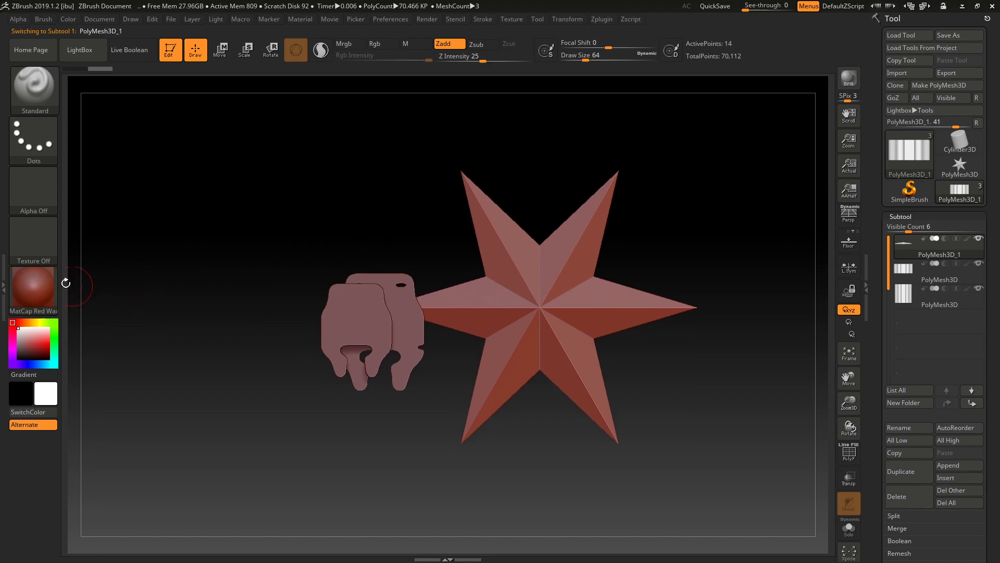
key("m")
left_click(154, 408)
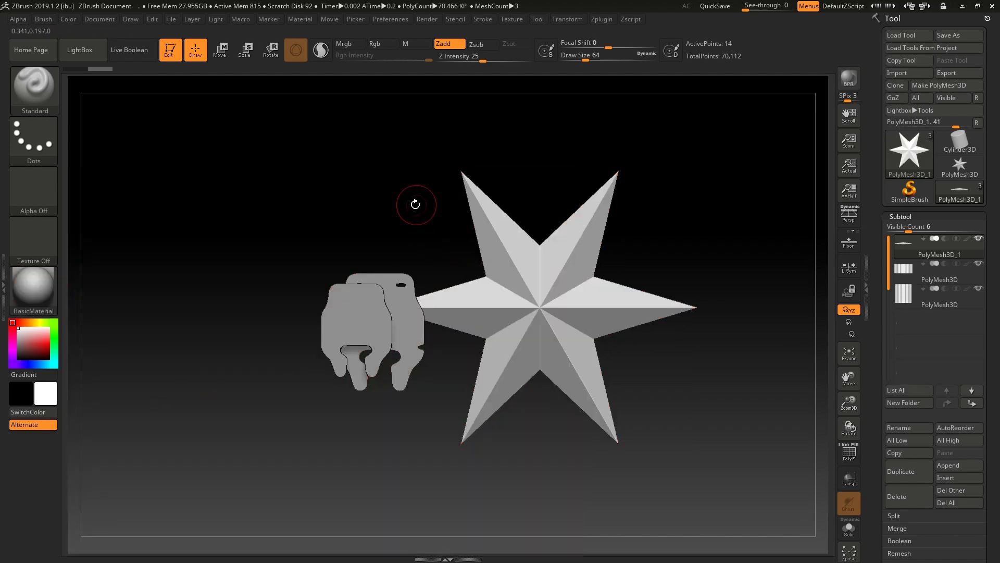
- Rotate and enlarge the star to check the grey material, then bring back the Spotlight images
mouse_move(417, 205)
right_mouse_down()
mouse_move(417, 227)
mouse_move(397, 187)
mouse_move(419, 204)
mouse_move(361, 227)
mouse_move(391, 224)
mouse_move(366, 206)
mouse_move(398, 218)
mouse_move(393, 179)
mouse_move(412, 221)
right_mouse_up()
mouse_move(519, 229)
right_mouse_down()
mouse_move(424, 225)
mouse_move(485, 232)
mouse_move(506, 182)
right_mouse_up()
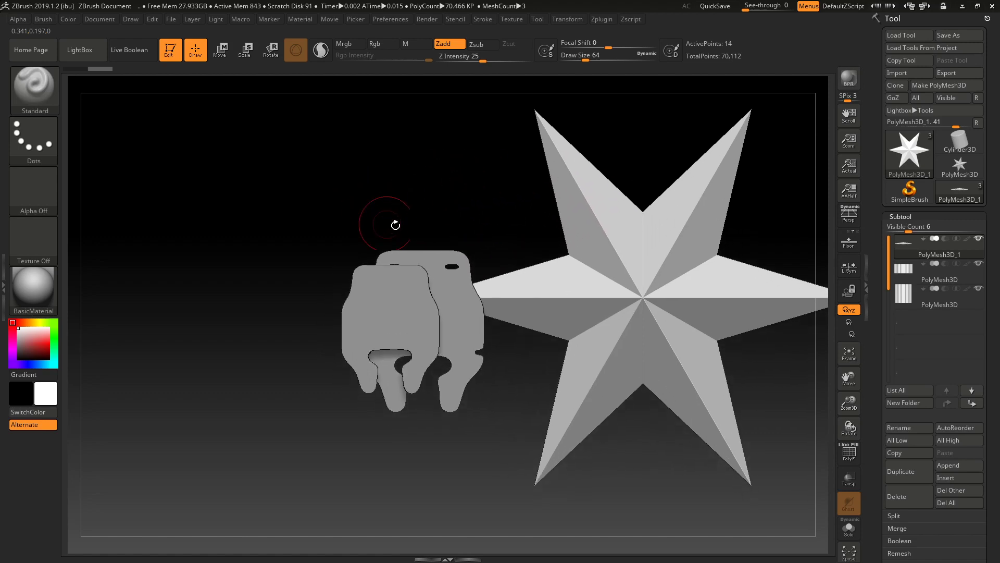
mouse_move(395, 225)
right_mouse_down()
mouse_move(462, 196)
mouse_move(466, 174)
mouse_move(451, 190)
right_mouse_up()
left_click(437, 212, "ctrl+shift")
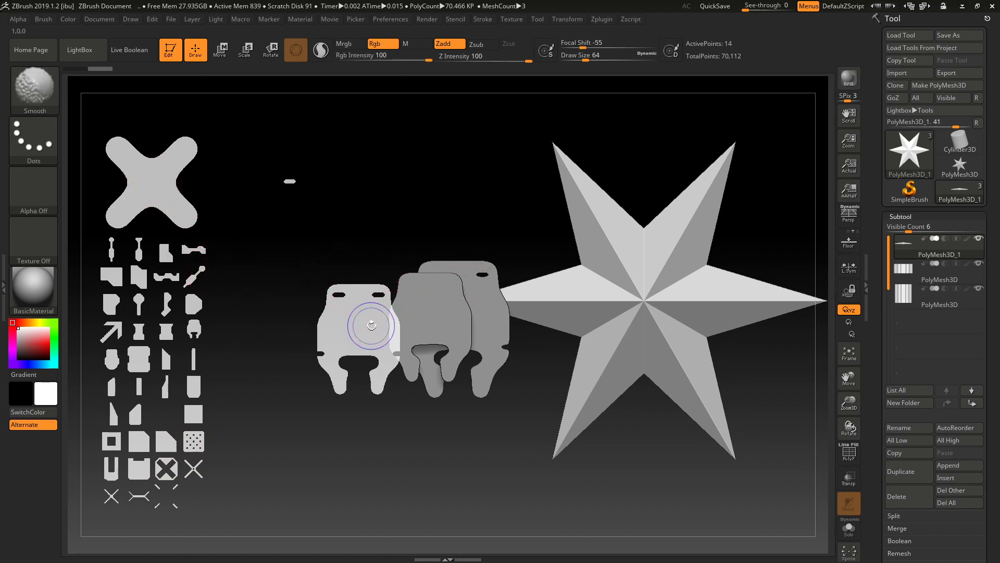
- Reopen Spotlight and delete the flat eye-hole shape image from it
key("shift+z")
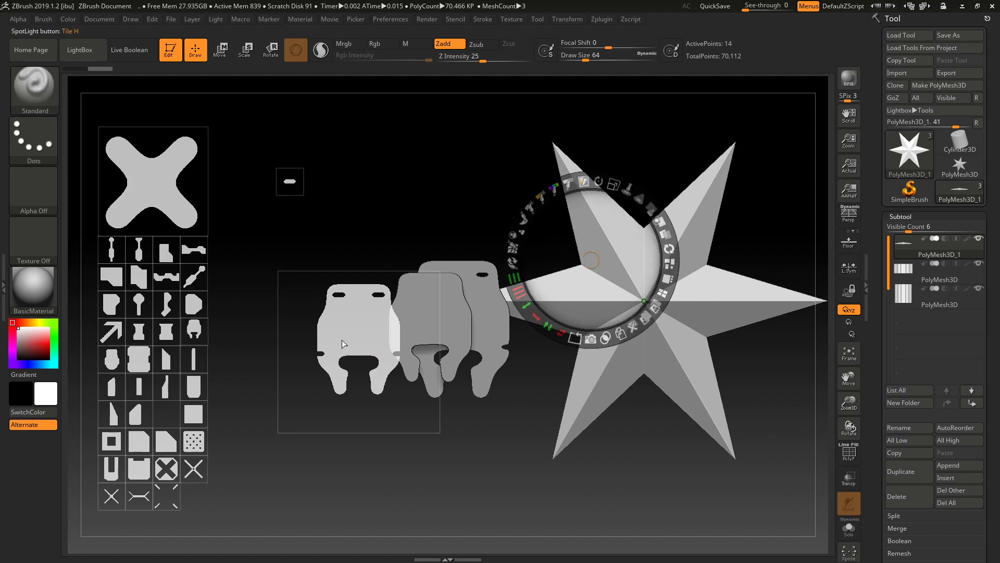
left_click_drag(342, 344, 303, 367)
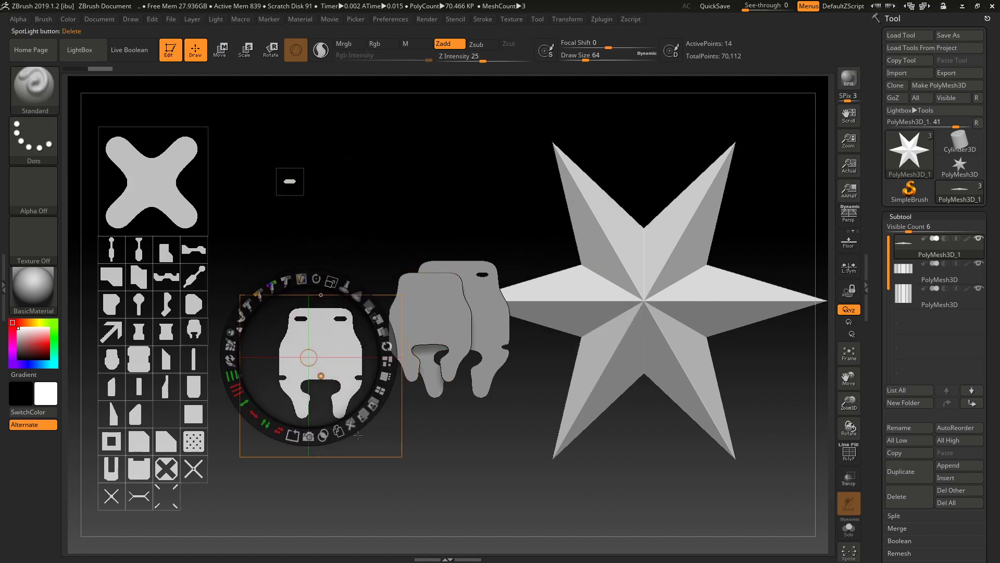
left_click(350, 426)
- Select the alpha grid image, move the Spotlight pivot aside, and bring up the texture list
left_click(291, 184)
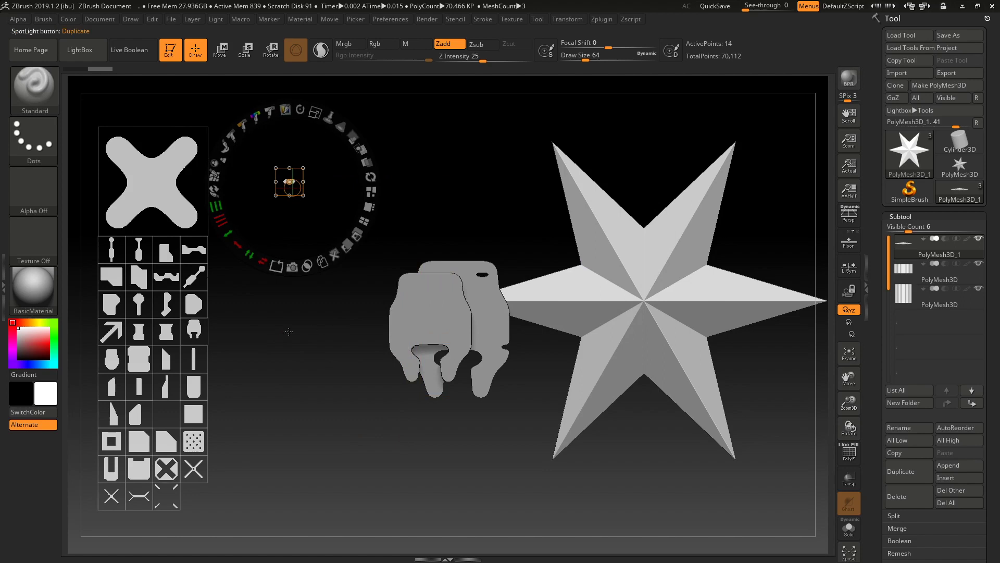
left_click(178, 407)
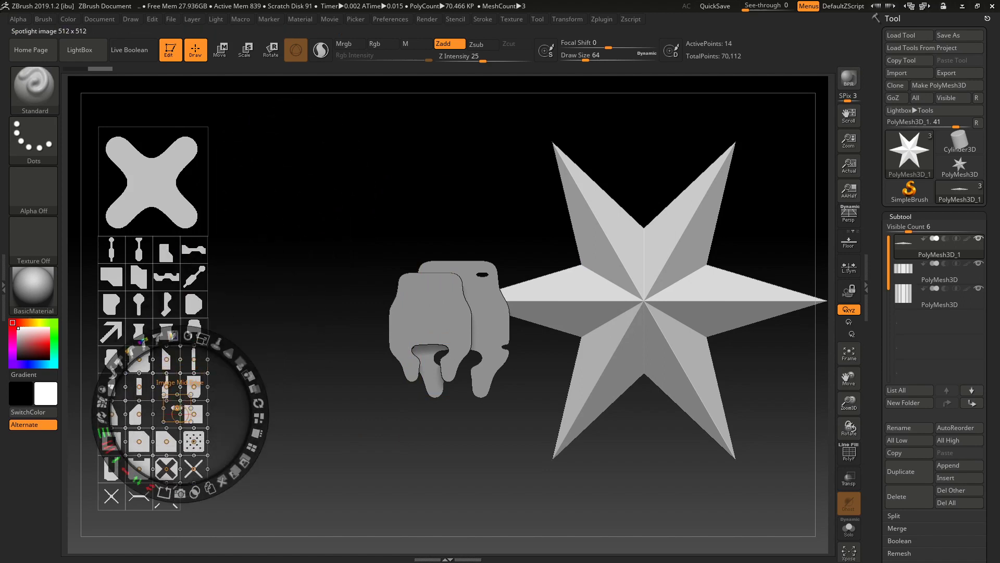
left_click(173, 407)
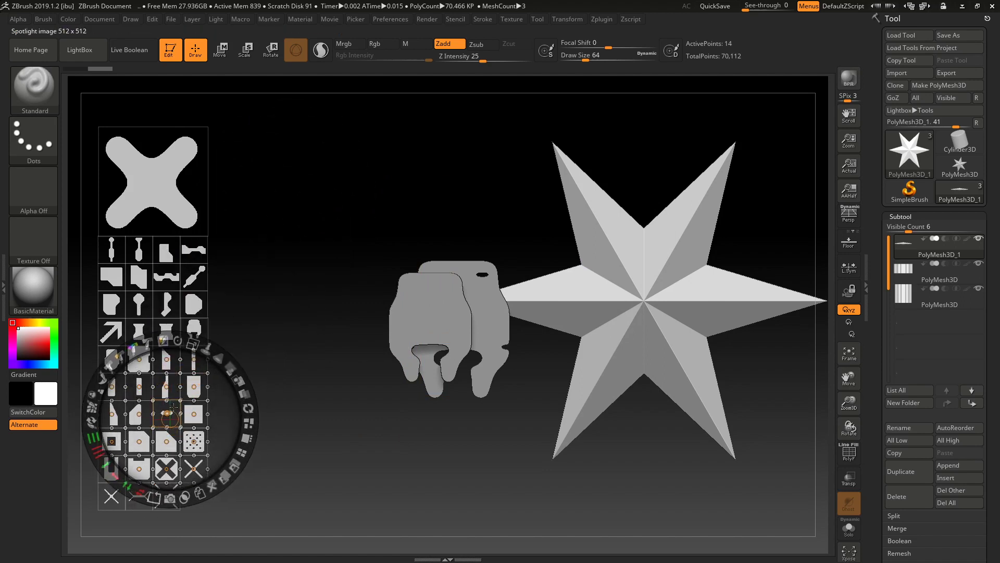
left_click_drag(174, 408, 290, 250)
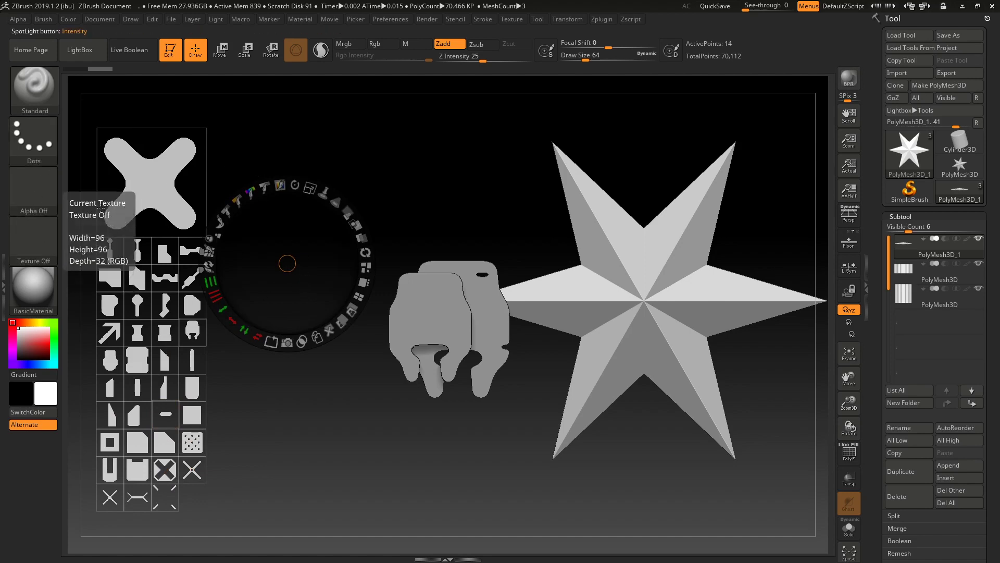
left_click(23, 258)
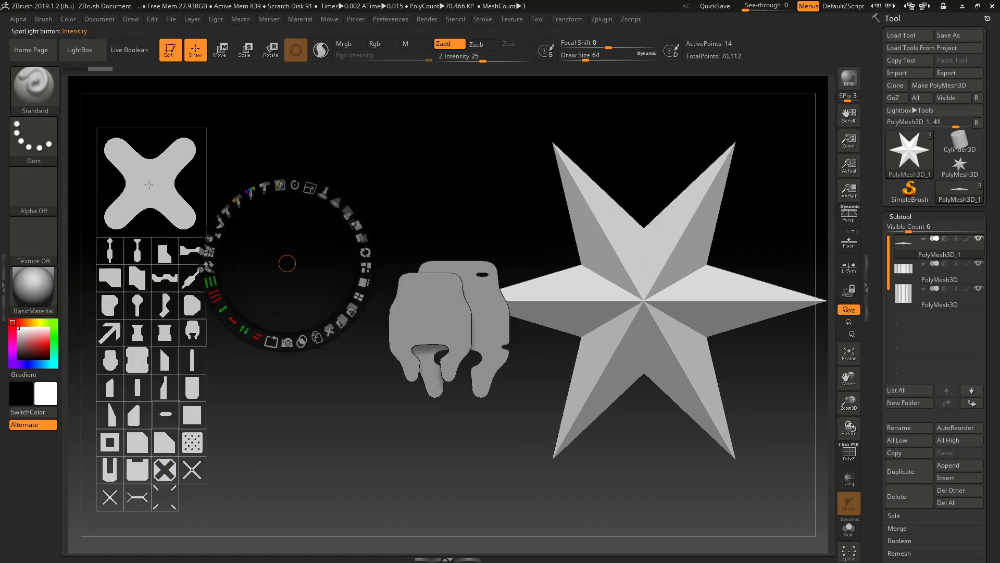
left_click(26, 245)
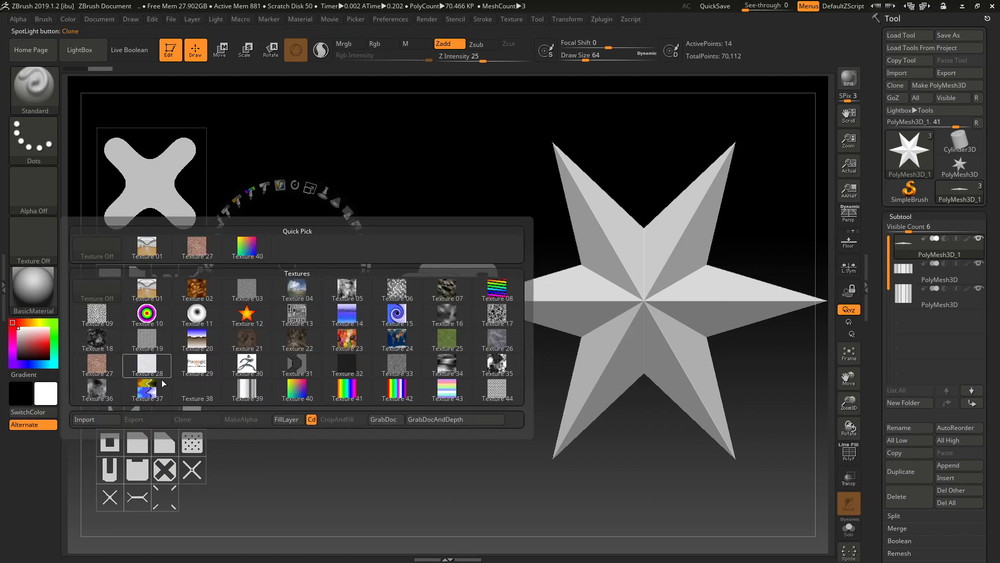
- Import the mm_tatoo04 and mm_tatoo14 PSD files from the Desktop's 2019 alpha folder
left_click(113, 420)
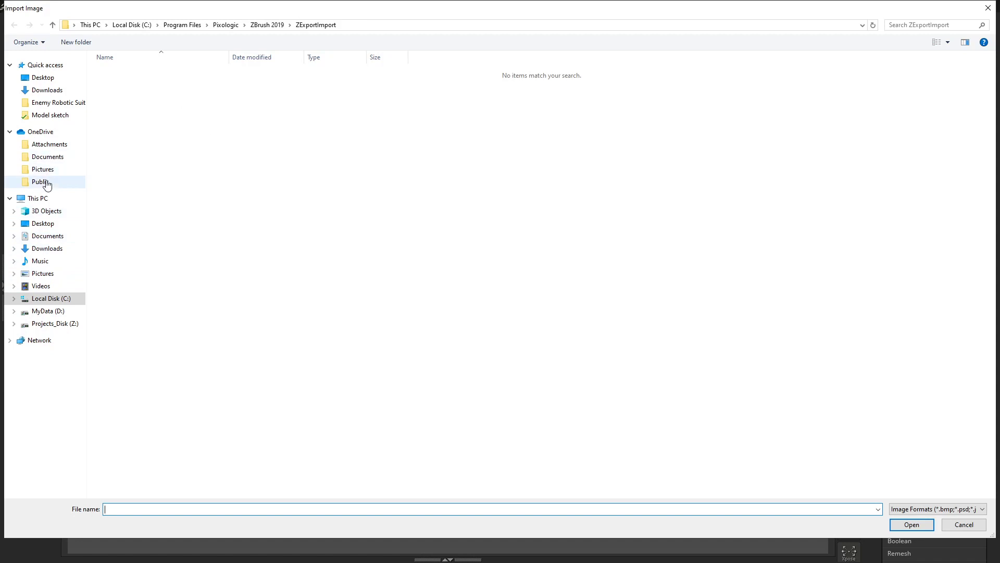
left_click(44, 223)
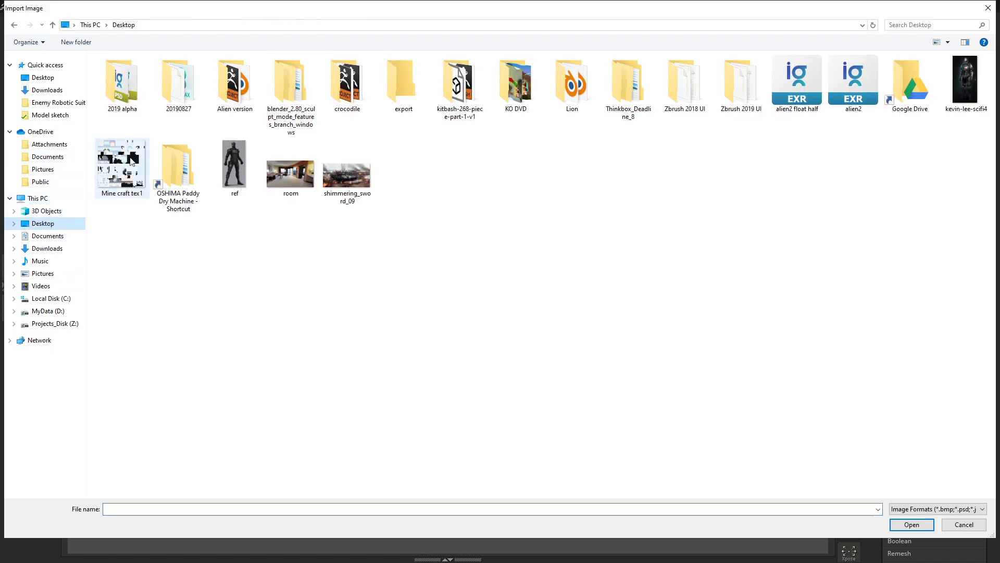
double_click(132, 81)
left_click(131, 75)
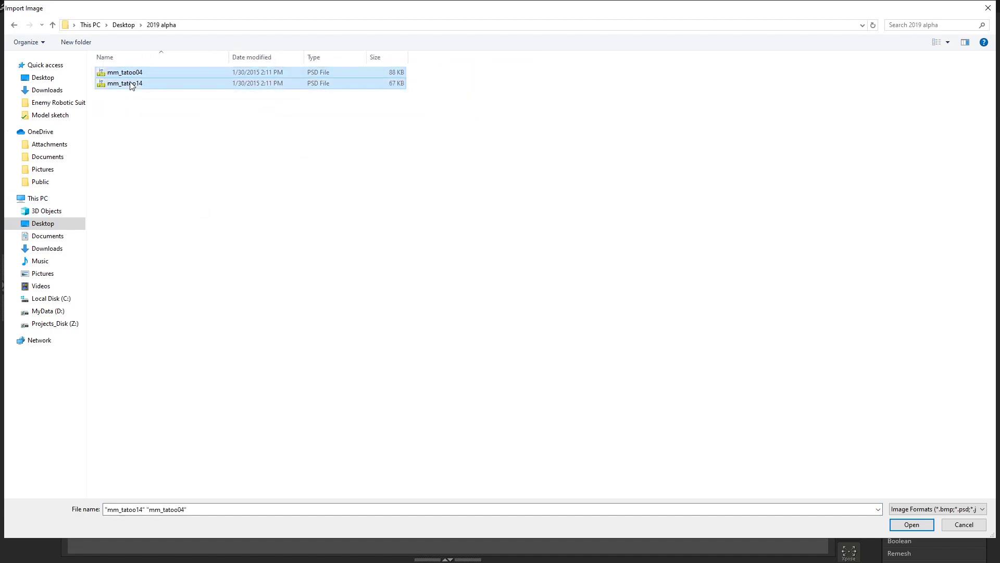
left_click(910, 525)
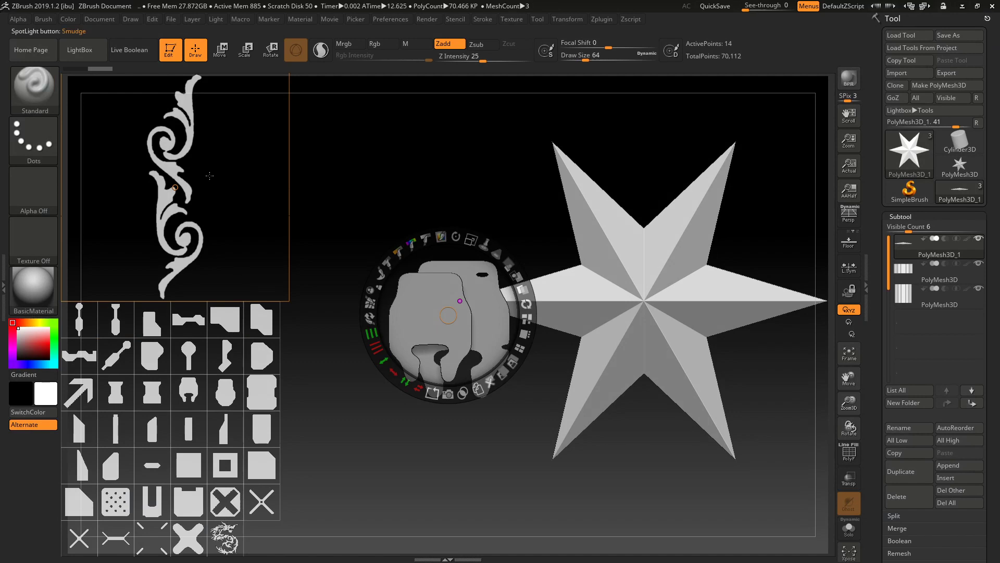
- Position the scroll ornament image over the star and extrude it with Snapshot3D
left_click(151, 244)
mouse_move(165, 241)
left_mouse_down()
mouse_move(413, 307)
mouse_move(230, 229)
mouse_move(154, 231)
mouse_move(331, 335)
mouse_move(351, 312)
mouse_move(509, 428)
mouse_move(500, 374)
mouse_move(167, 219)
mouse_move(151, 242)
mouse_move(156, 232)
mouse_move(172, 244)
left_mouse_up()
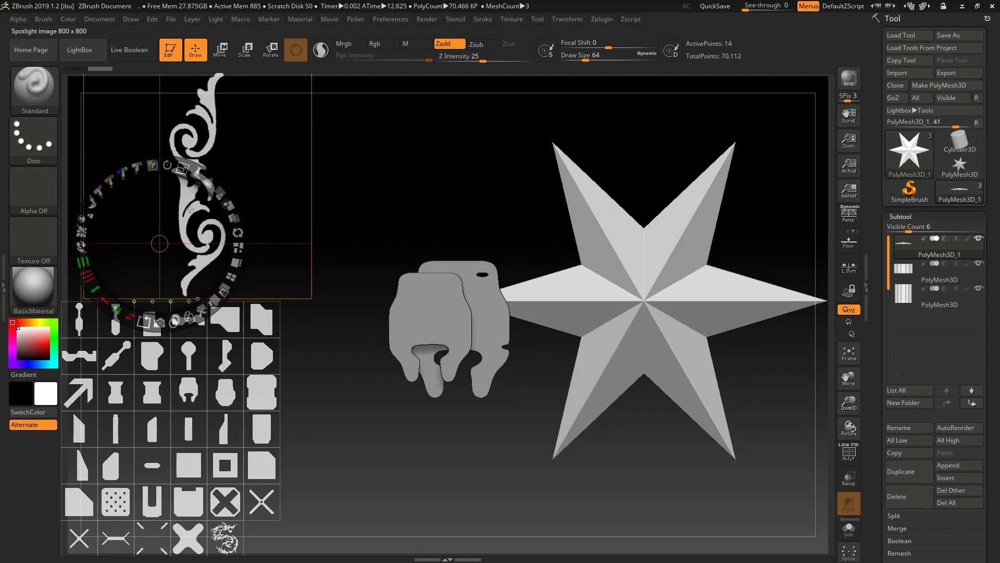
mouse_move(184, 216)
left_mouse_down()
mouse_move(506, 328)
mouse_move(563, 384)
mouse_move(524, 371)
mouse_move(532, 373)
left_mouse_up()
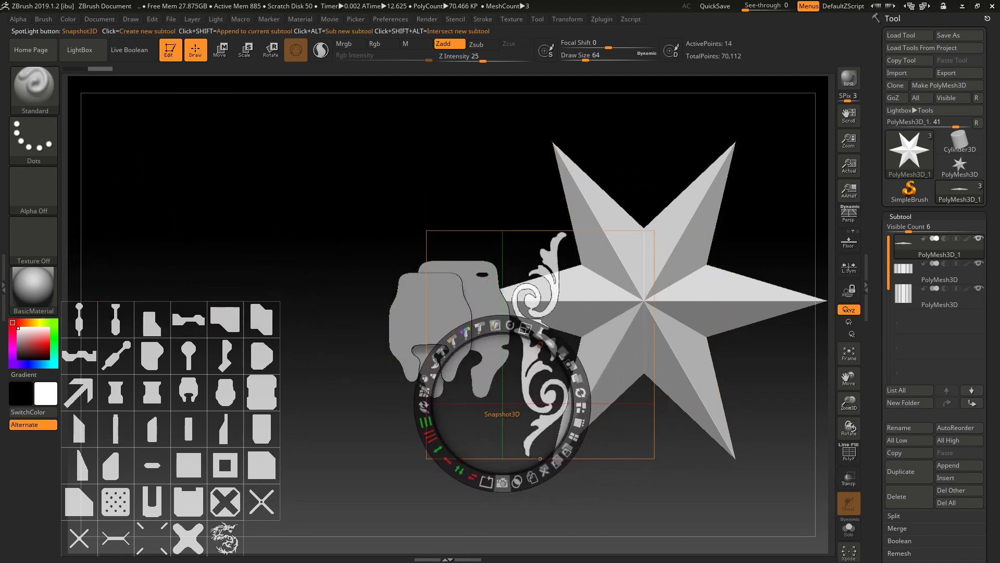
left_click(503, 482)
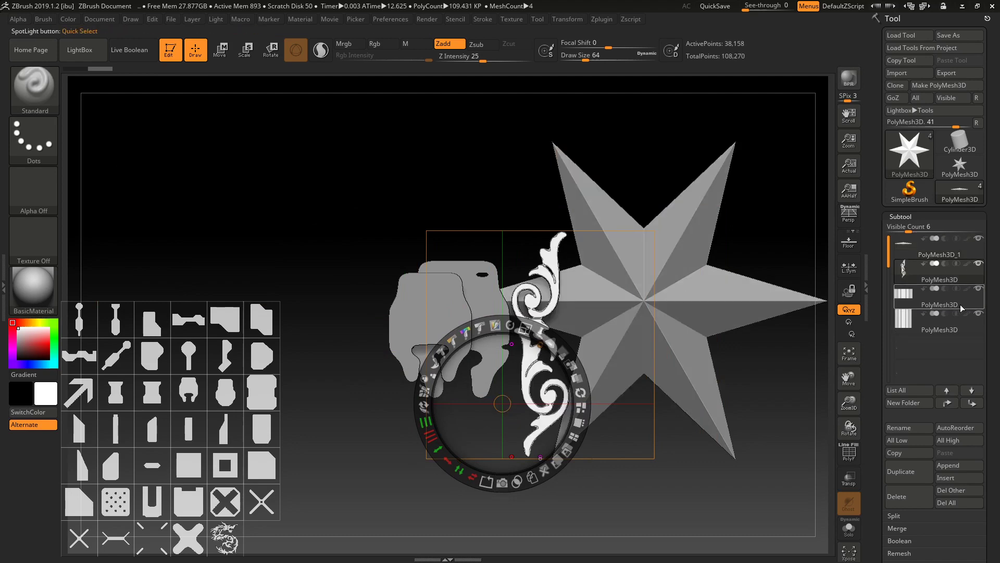
- Hide the star and the two other subtools, leaving only the ornament visible
left_click(978, 289)
left_click(979, 313)
left_click(978, 239)
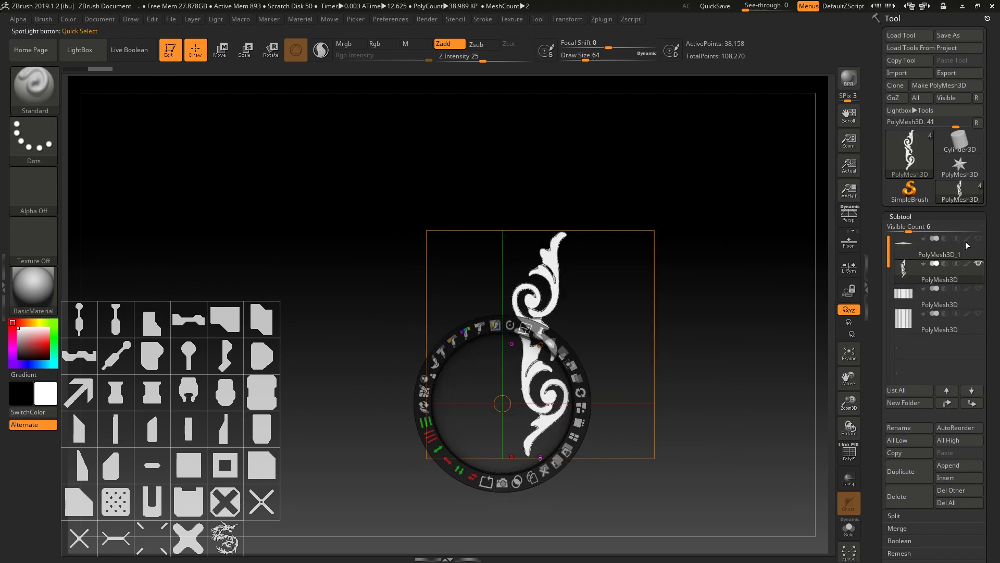
- Close Spotlight and orbit the ornament to inspect its extruded thickness, ending front-facing
key("shift+z")
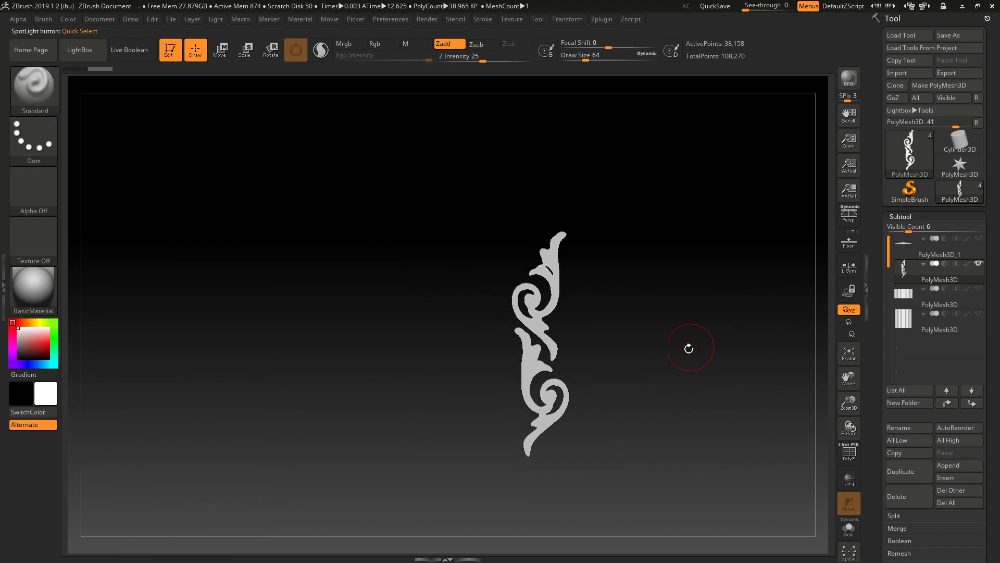
left_click_drag(688, 347, 702, 278)
mouse_move(645, 201)
left_mouse_down("shift")
mouse_move(699, 241)
mouse_move(701, 317)
mouse_move(714, 346)
mouse_move(714, 302)
mouse_move(733, 288)
mouse_move(679, 223)
mouse_move(748, 229)
mouse_move(636, 197)
mouse_move(698, 203)
mouse_move(643, 170)
mouse_move(723, 229)
mouse_move(683, 239)
mouse_move(652, 201)
mouse_move(625, 219)
mouse_move(705, 273)
mouse_move(655, 263)
mouse_move(610, 295)
mouse_move(549, 262)
mouse_move(668, 302)
mouse_move(659, 313)
mouse_move(678, 336)
mouse_move(487, 286)
mouse_move(547, 271)
mouse_move(573, 324)
mouse_move(561, 259)
mouse_move(614, 353)
mouse_move(599, 349)
mouse_move(580, 308)
left_mouse_up("shift")
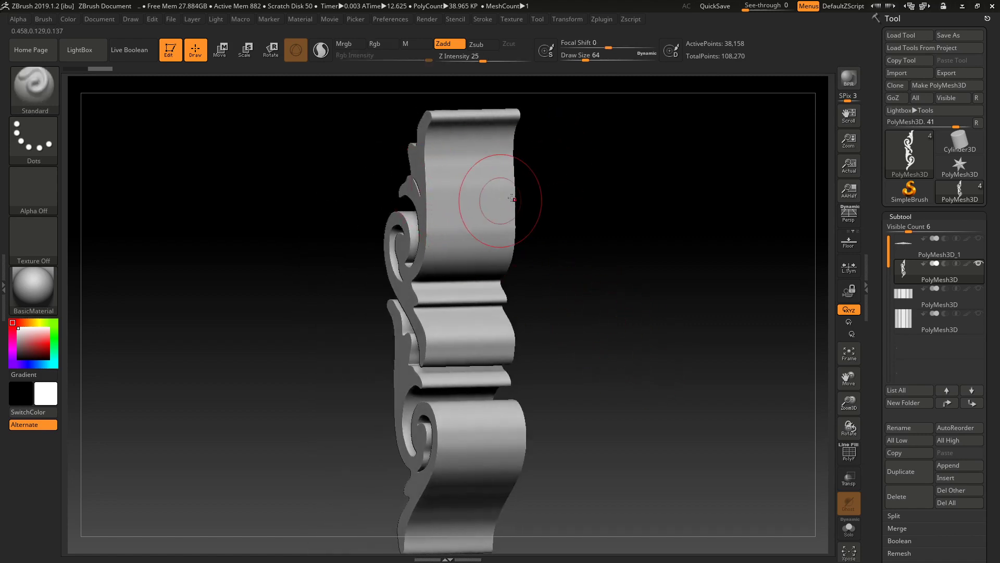
mouse_move(588, 219)
left_mouse_down()
mouse_move(626, 227)
mouse_move(584, 214)
mouse_move(371, 265)
mouse_move(373, 249)
left_mouse_up()
- Lower draw size to 49, switch to the TrimDynamic brush, and set draw size 35
key("s")
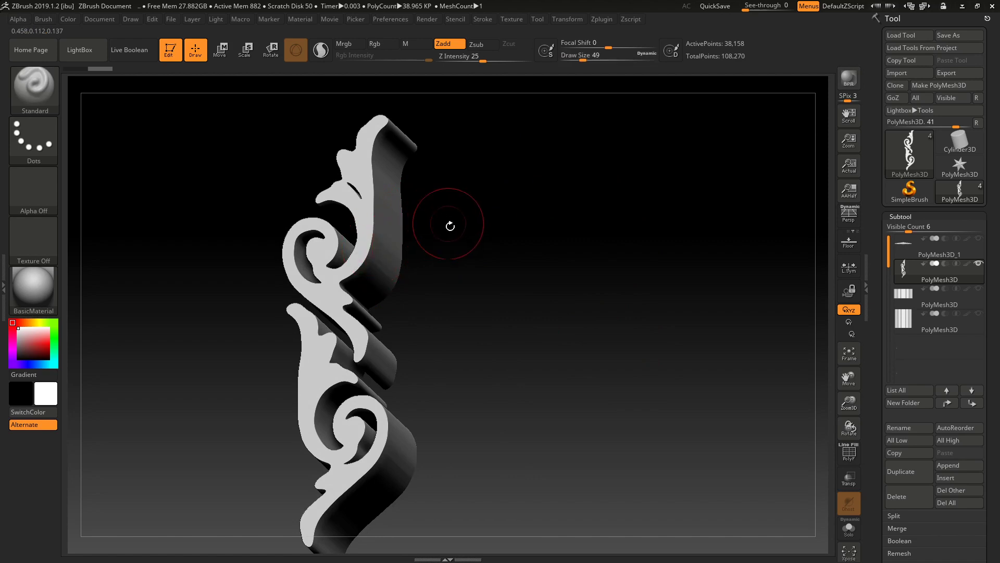
left_click_drag(530, 242, 534, 230)
key("b")
key("t")
key("d")
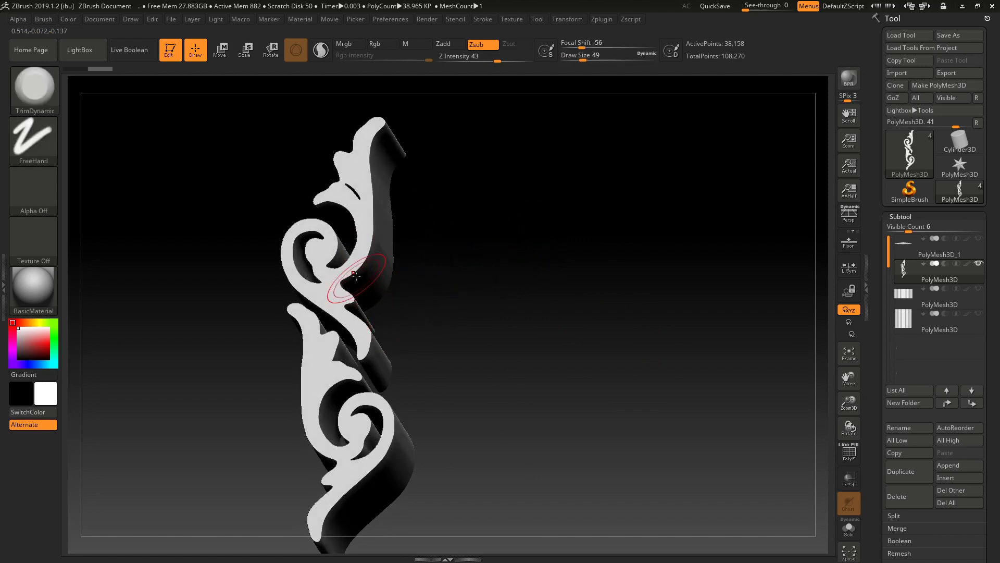
key("s")
left_click_drag(358, 272, 352, 272)
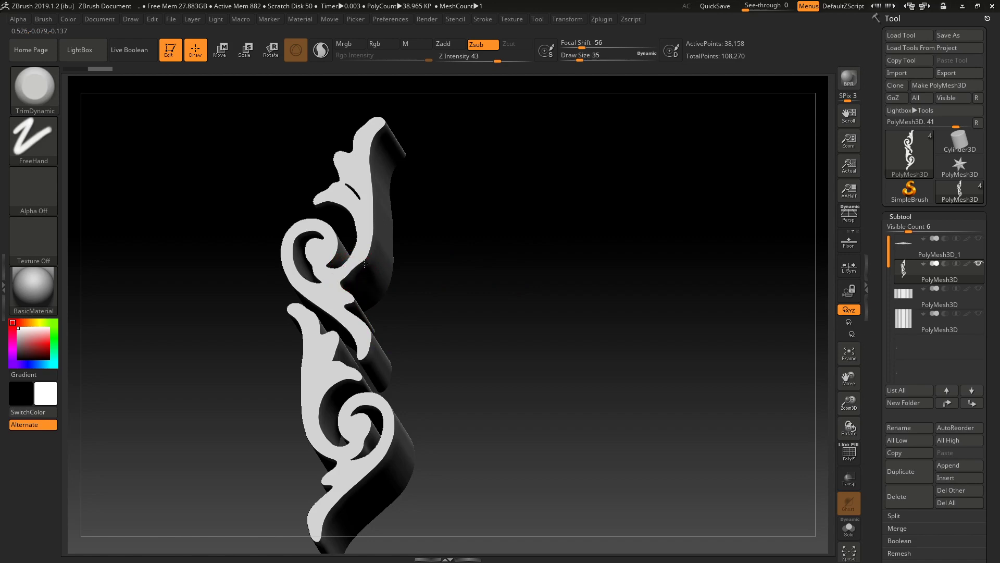
- Enable Sculptris Pro and trim the ornament surface with a stroke, then inspect it
left_click(321, 49)
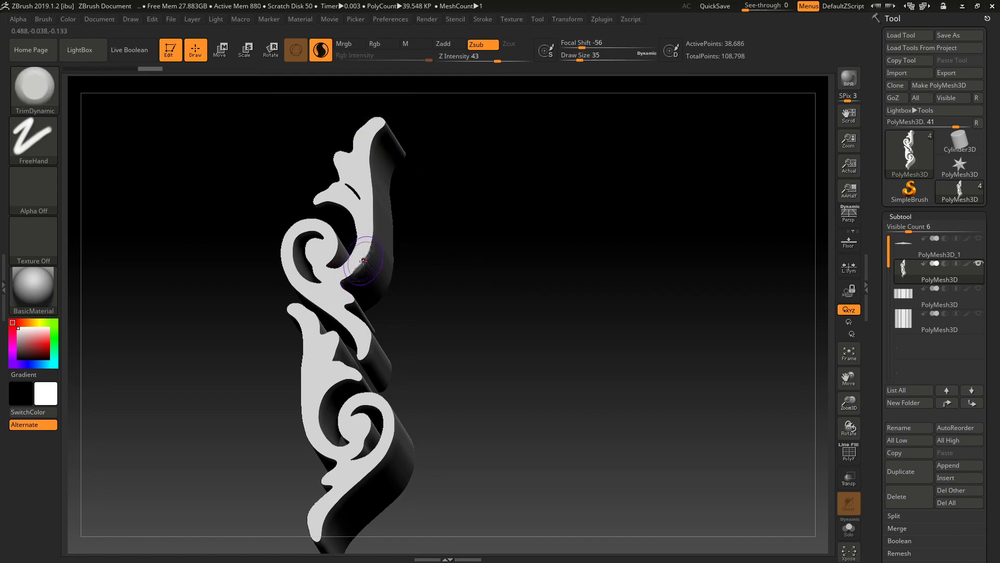
left_click_drag(371, 242, 369, 249)
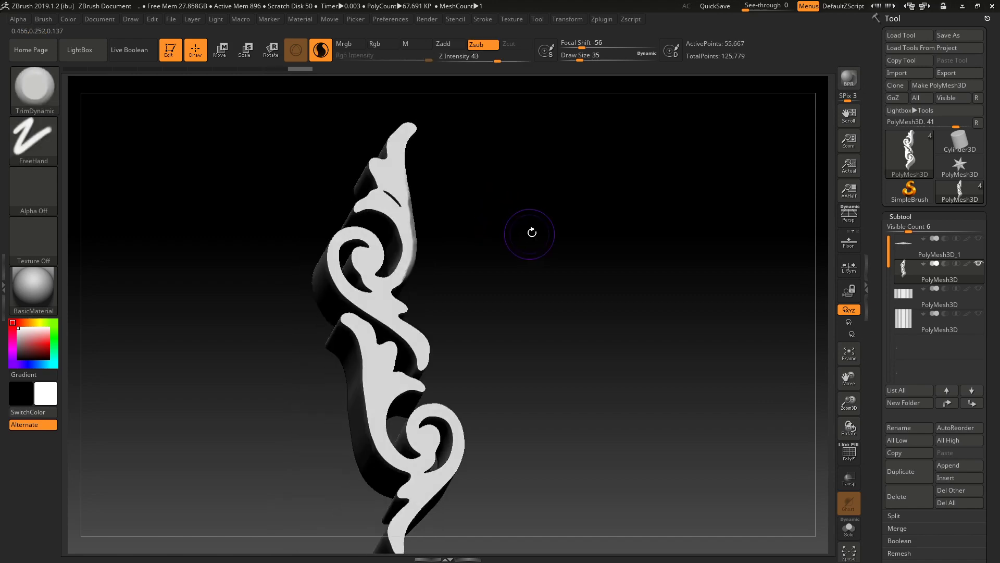
mouse_move(531, 230)
left_mouse_down()
mouse_move(536, 260)
mouse_move(581, 234)
mouse_move(561, 237)
mouse_move(580, 208)
mouse_move(590, 257)
left_mouse_up()
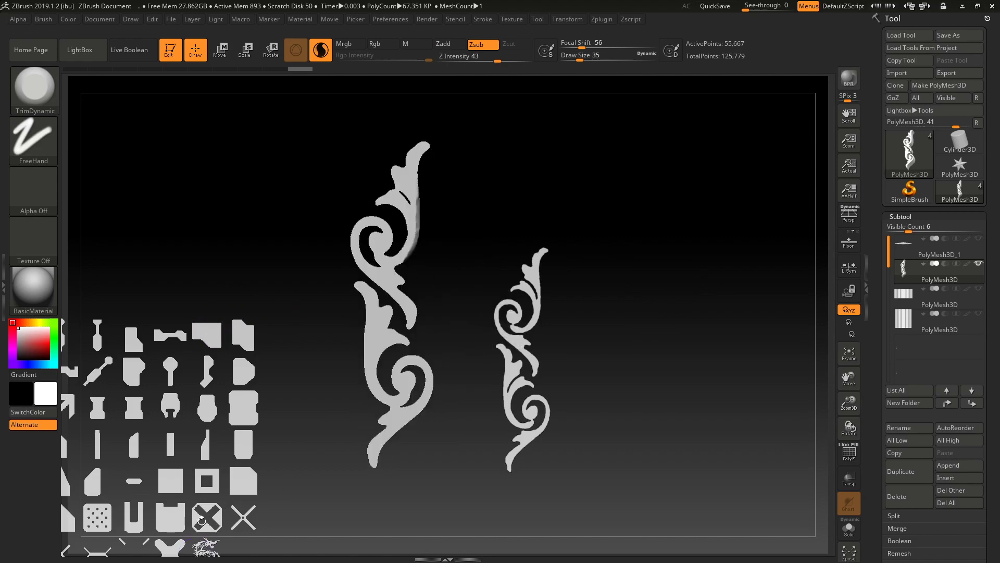
- Move the ornament image aside, place and enlarge the dragon image, and extrude it with Snapshot3D
key("shift+z")
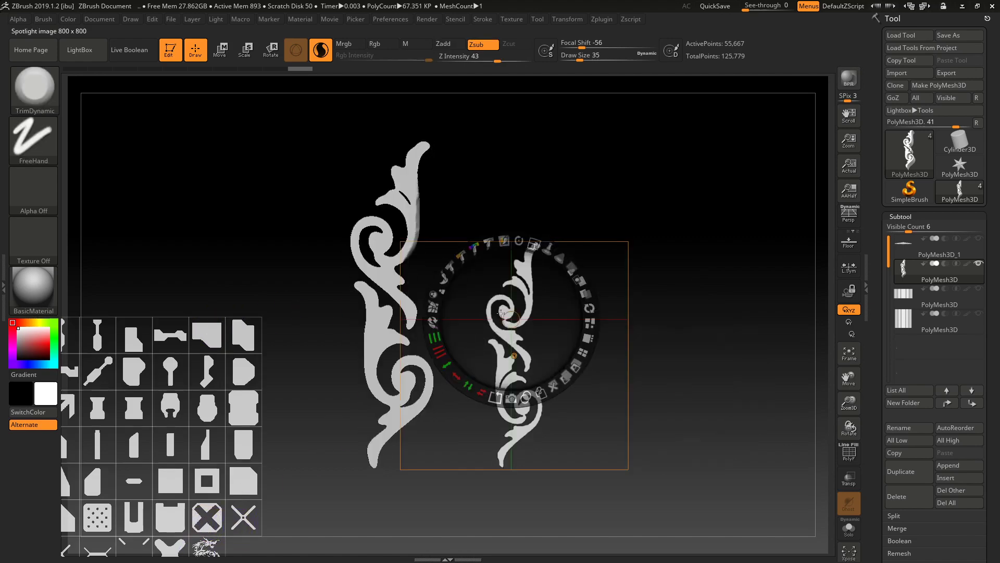
left_click_drag(525, 312, 150, 167)
left_click(206, 546)
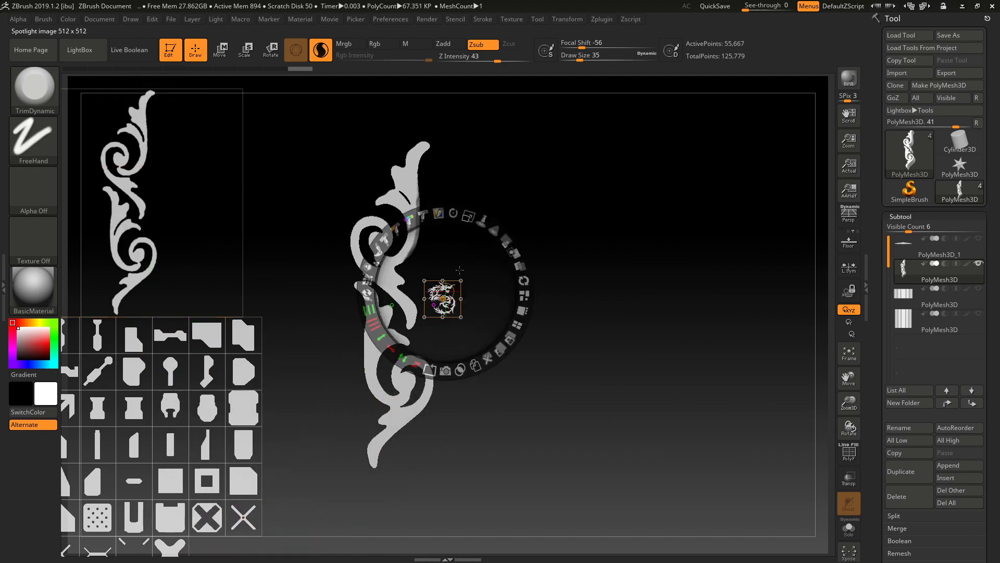
left_click_drag(445, 290, 556, 276)
left_click_drag(583, 194, 618, 242)
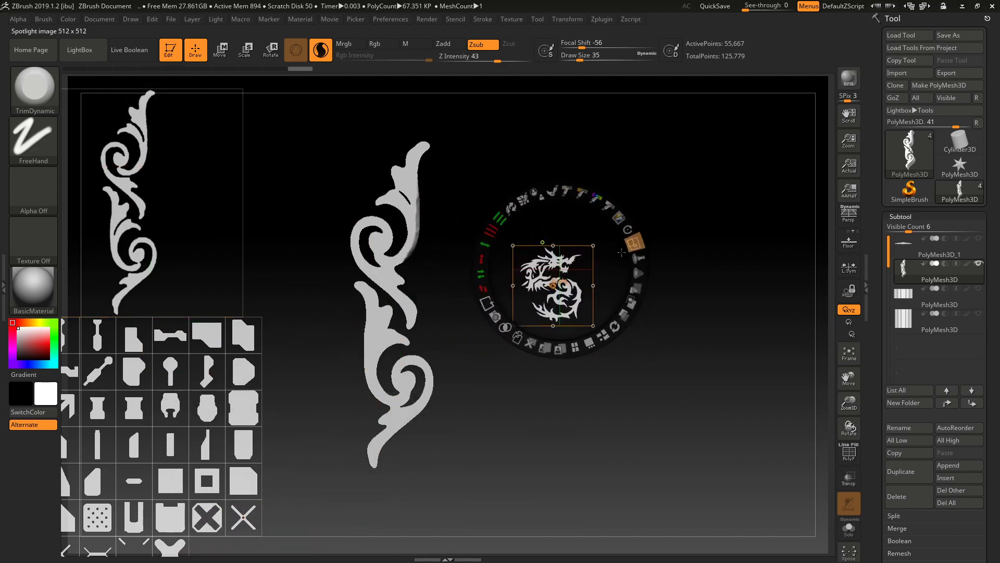
mouse_move(593, 200)
left_mouse_down()
mouse_move(610, 244)
mouse_move(634, 193)
left_mouse_up()
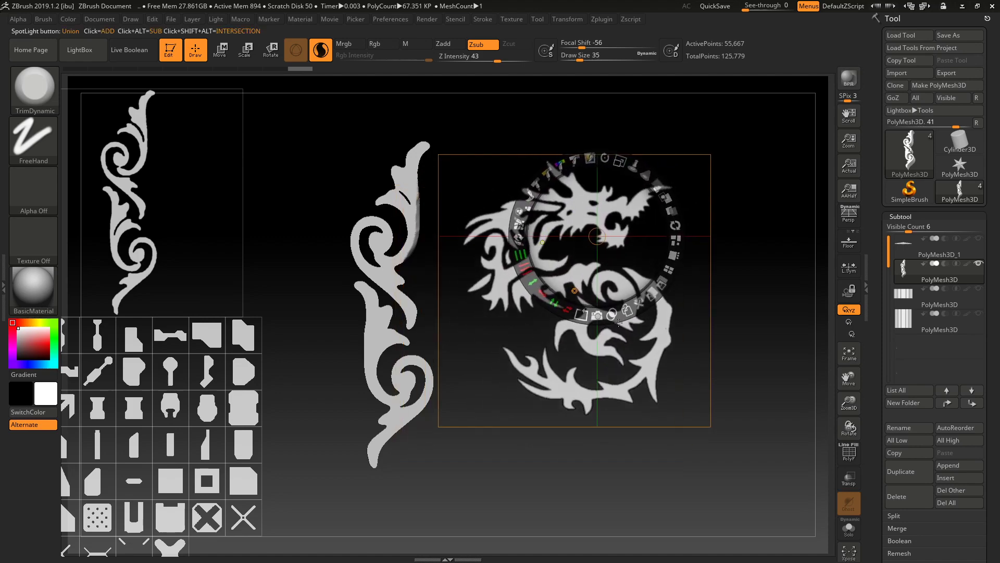
left_click(600, 315)
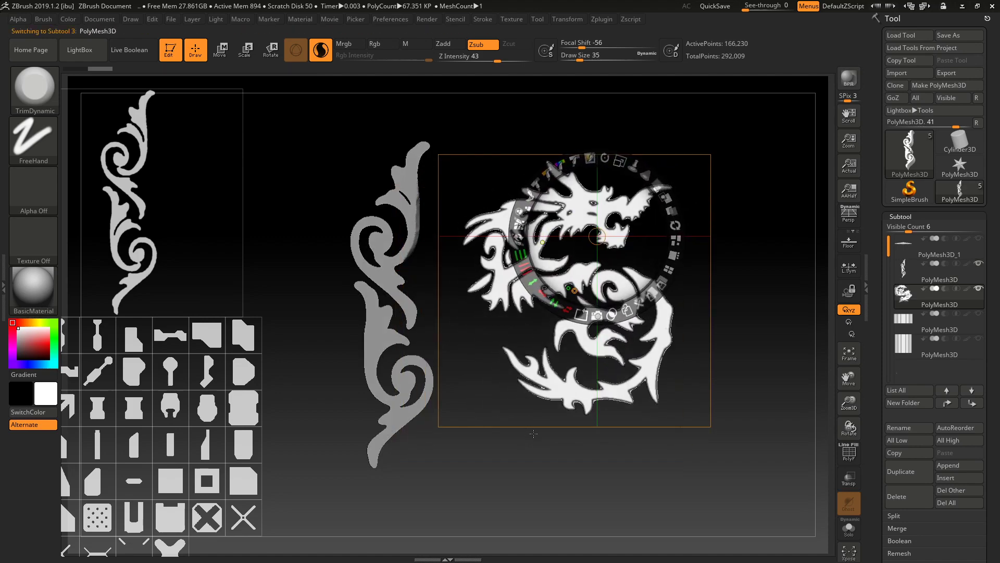
- Hide the Spotlight overlay and orbit the scene to inspect the extruded dragon
key("Tab")
key("Tab")
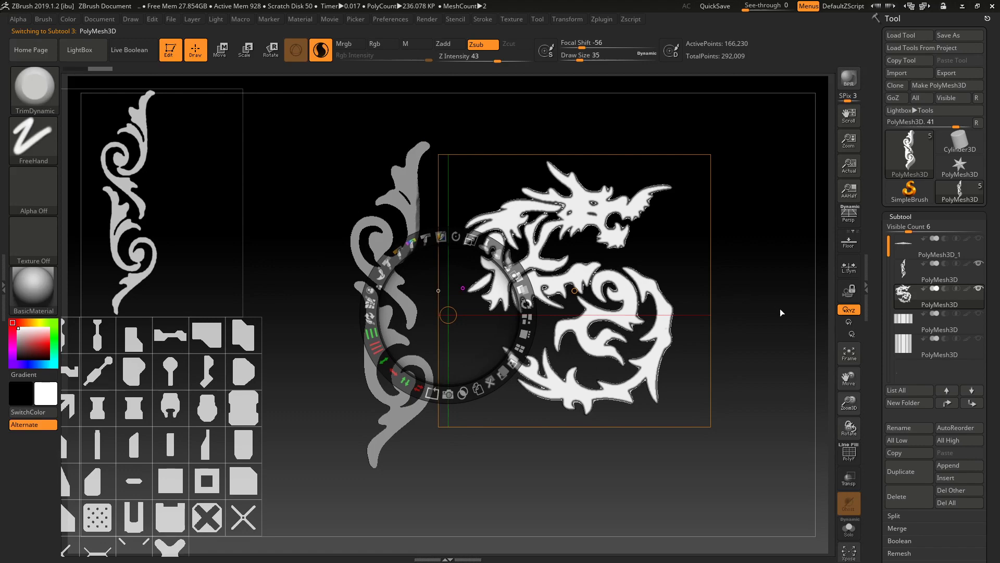
key("shift+z")
mouse_move(759, 328)
left_mouse_down()
mouse_move(755, 272)
mouse_move(737, 268)
mouse_move(759, 332)
mouse_move(747, 262)
mouse_move(698, 293)
mouse_move(748, 272)
mouse_move(748, 261)
mouse_move(699, 301)
mouse_move(722, 275)
mouse_move(721, 286)
left_mouse_up()
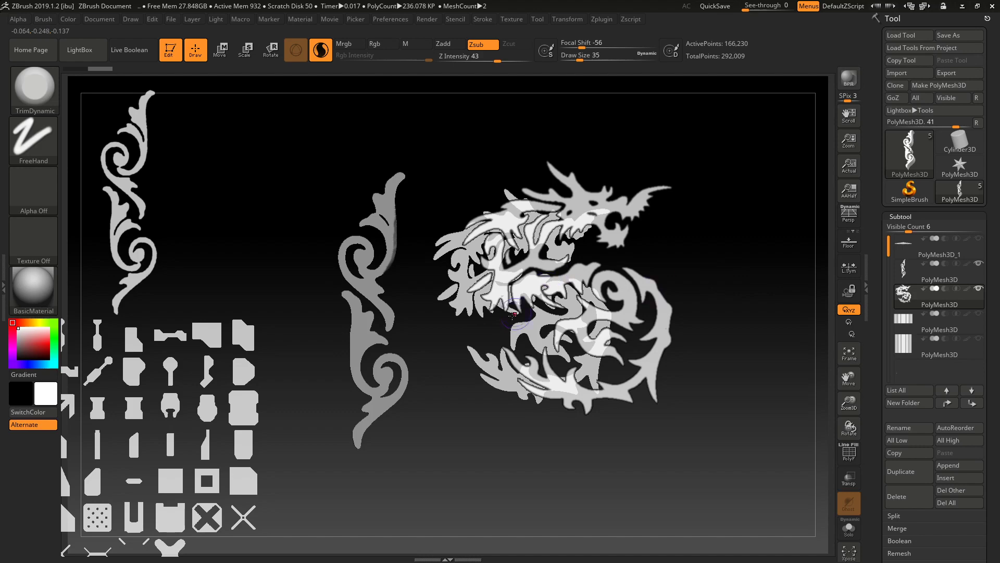
- Restore the overlay, move the dragon image to the upper left, and bring in a blank panel image
key("shift+z")
mouse_move(413, 335)
left_mouse_down()
mouse_move(520, 271)
mouse_move(157, 212)
mouse_move(246, 215)
mouse_move(344, 240)
mouse_move(130, 417)
mouse_move(98, 426)
left_mouse_up()
mouse_move(258, 338)
left_mouse_down()
mouse_move(436, 206)
mouse_move(756, 233)
mouse_move(748, 249)
left_mouse_up()
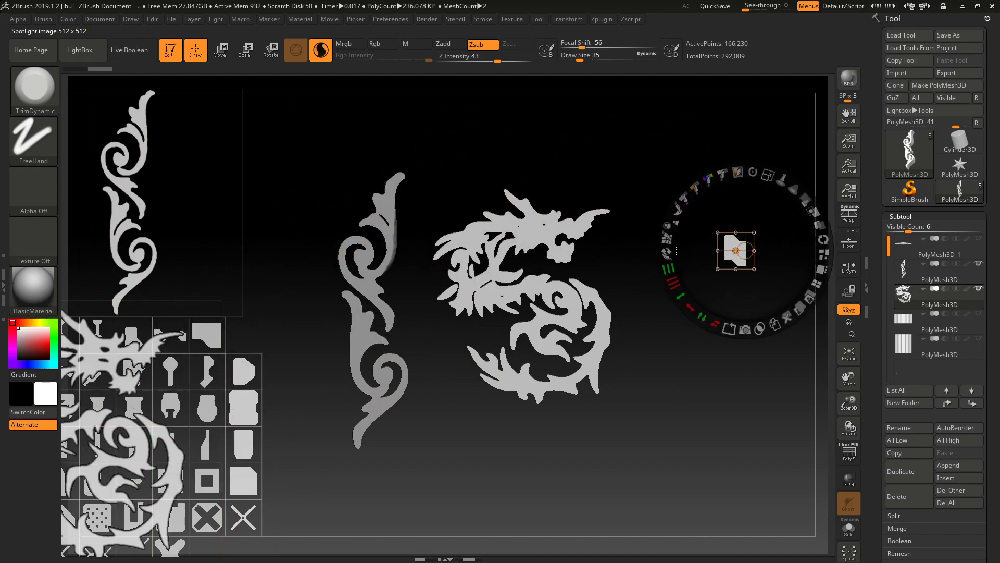
- Tile the Spotlight images and scale the blank white image into a large centred square
left_click_drag(627, 275, 682, 246)
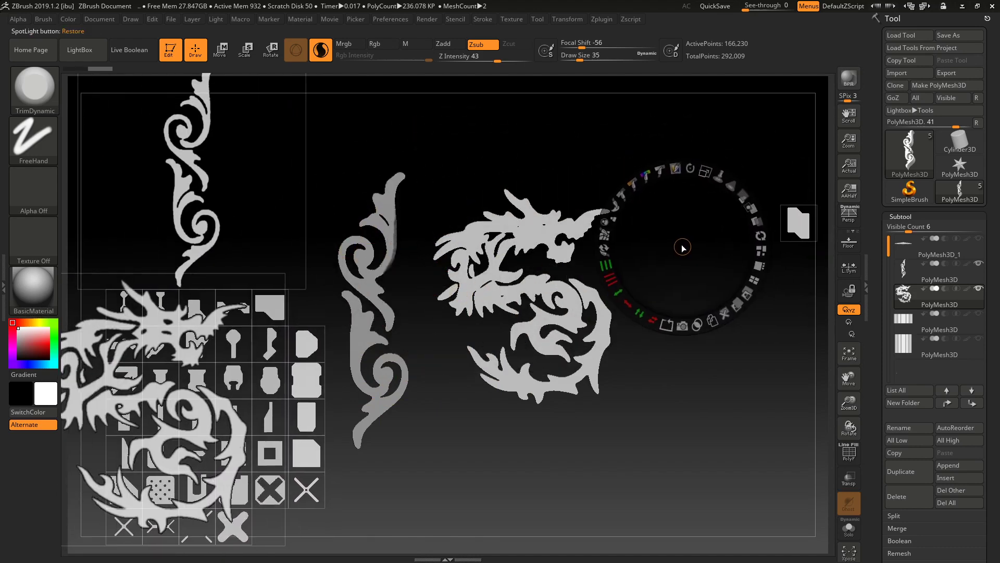
key("shift+z")
left_click_drag(740, 350, 584, 311, "alt")
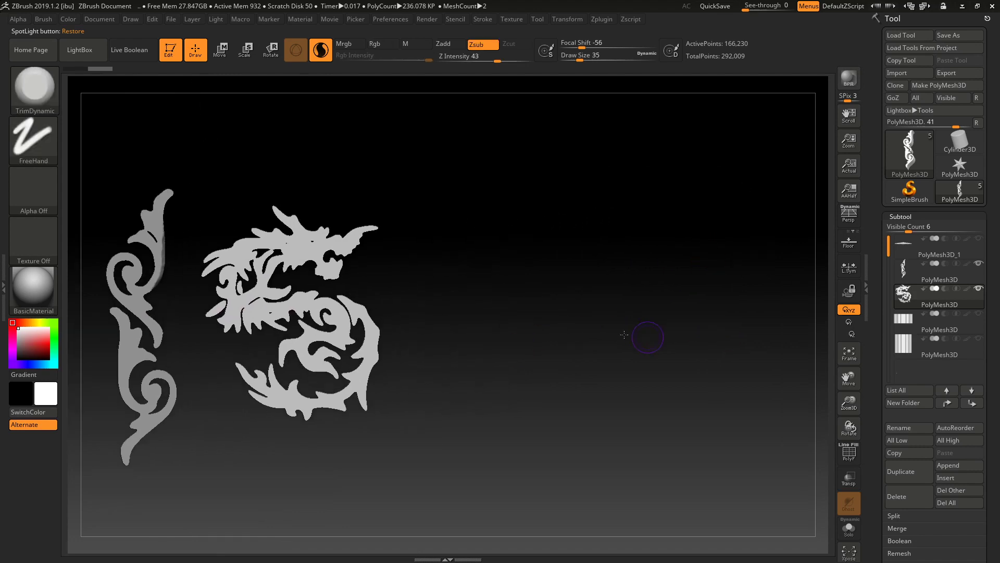
key("shift+z")
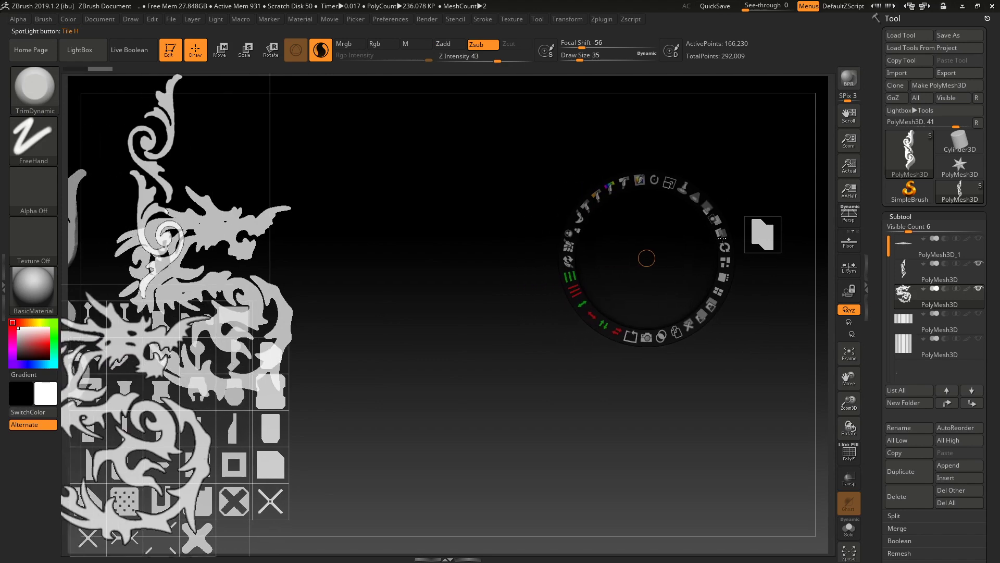
left_click(698, 242)
left_click_drag(698, 241, 518, 284)
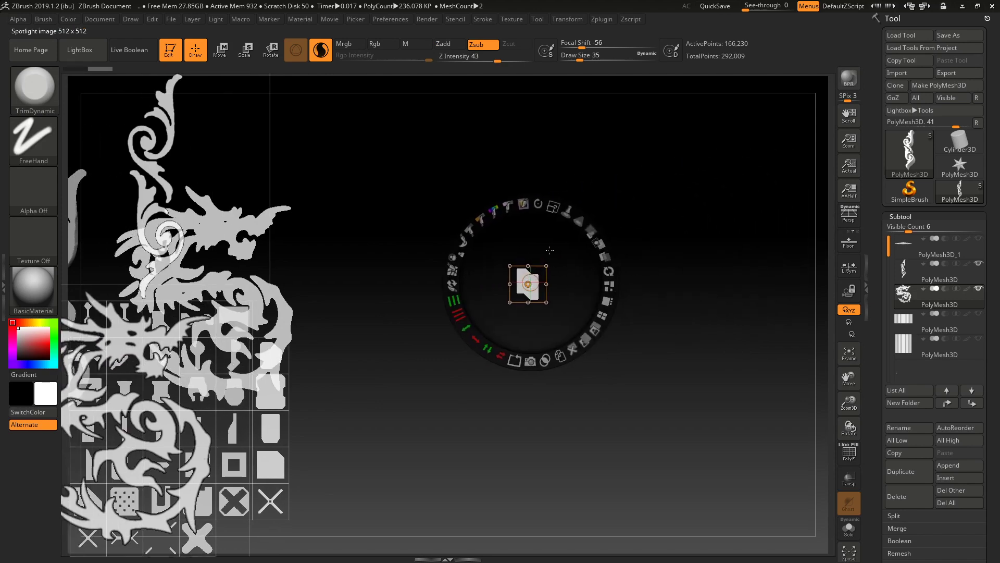
left_click_drag(553, 207, 586, 225)
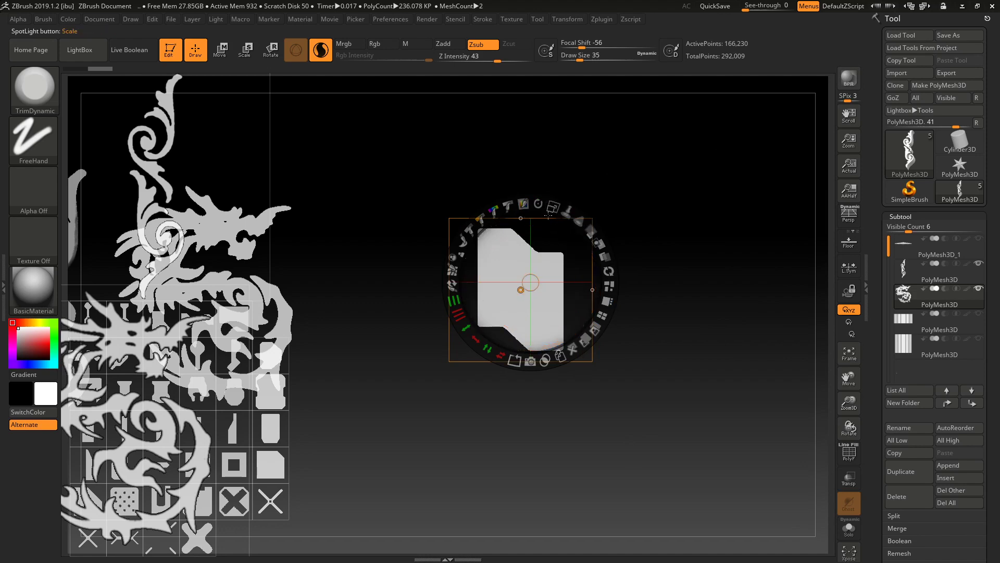
left_click_drag(548, 215, 599, 277)
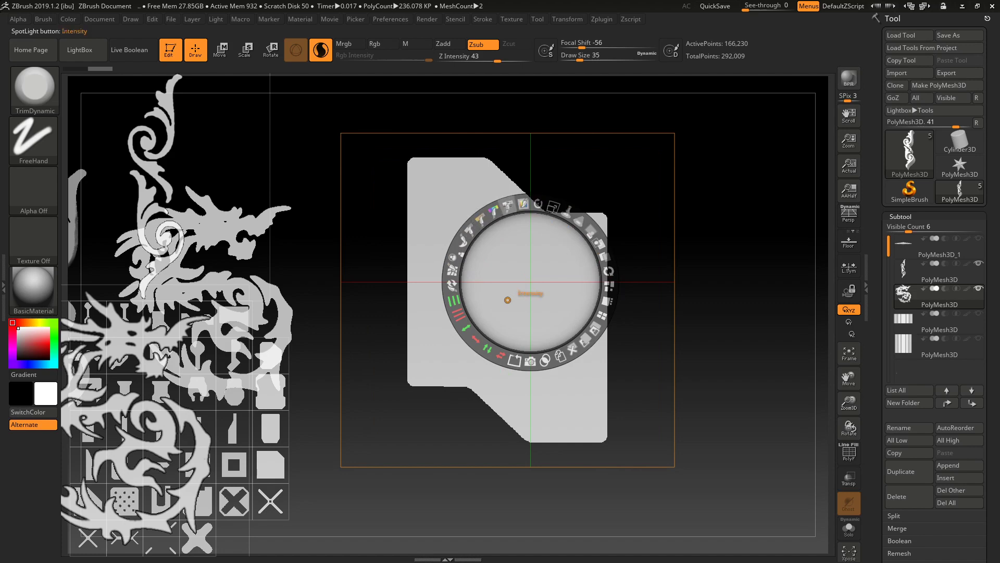
- Dim the blank image to near black, enable Paint mode, and move the dial to the upper right
left_click(506, 206)
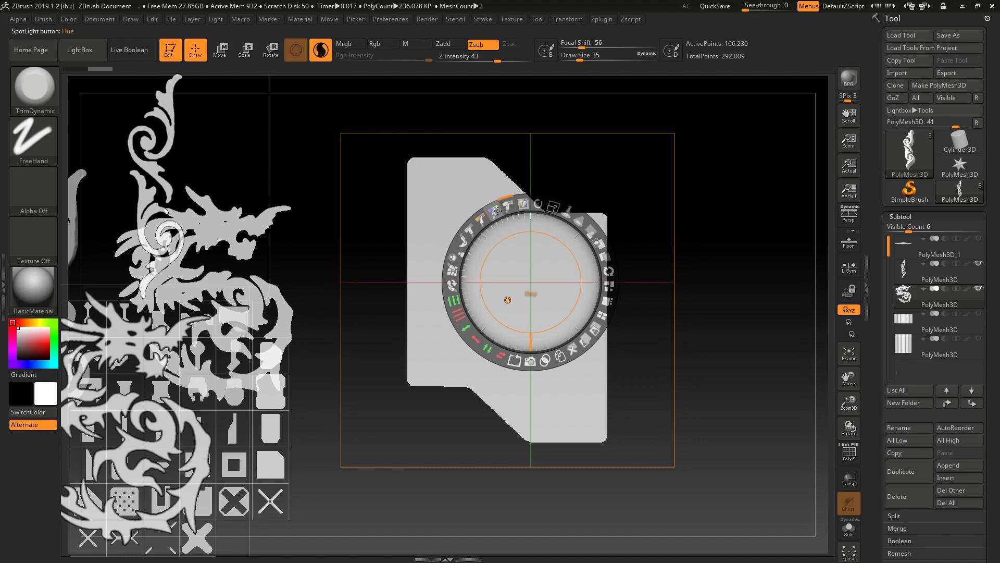
mouse_move(506, 207)
left_mouse_down()
mouse_move(479, 232)
mouse_move(485, 297)
left_mouse_up()
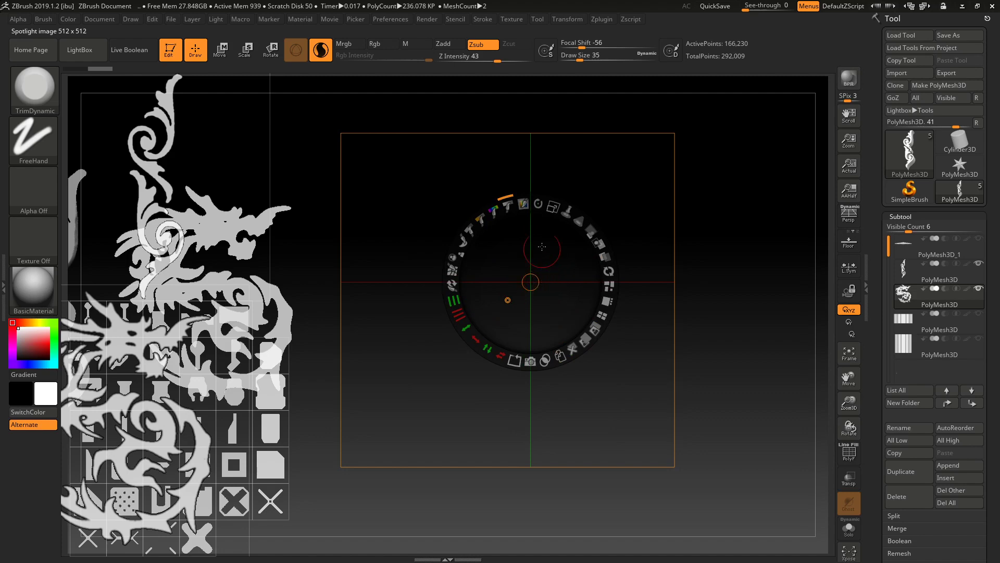
left_click(525, 203)
mouse_move(533, 282)
left_mouse_down()
mouse_move(564, 253)
mouse_move(706, 174)
mouse_move(770, 174)
mouse_move(778, 219)
left_mouse_up()
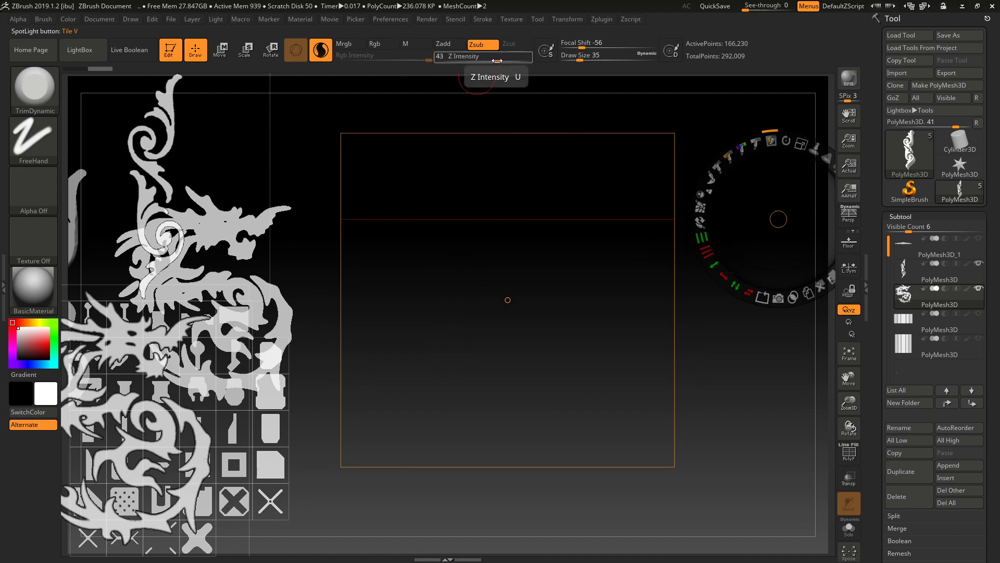
- Set Z Intensity to 100 and draw size to 20 after an undone test stroke
left_click_drag(492, 59, 523, 63)
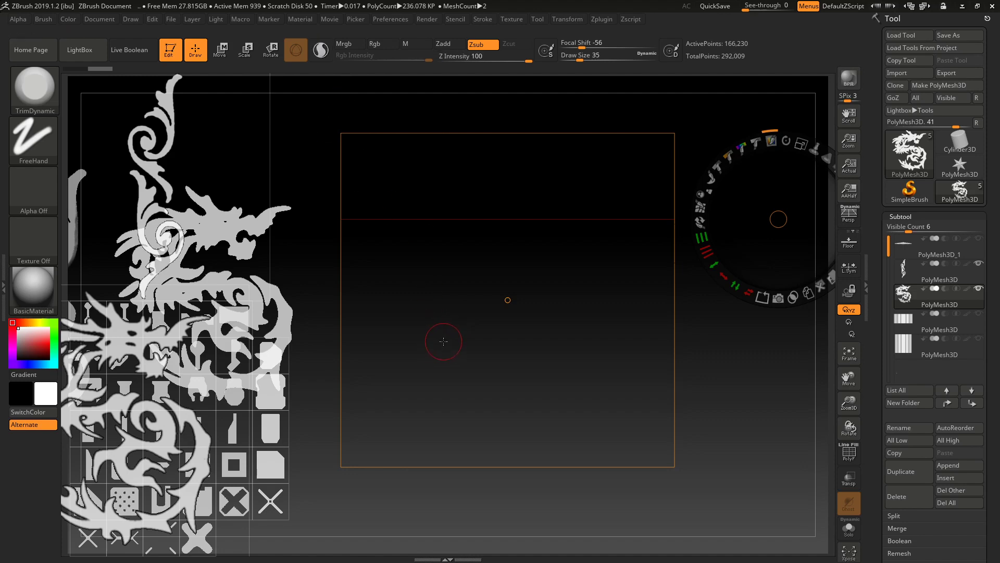
key("s")
left_click_drag(377, 238, 414, 336)
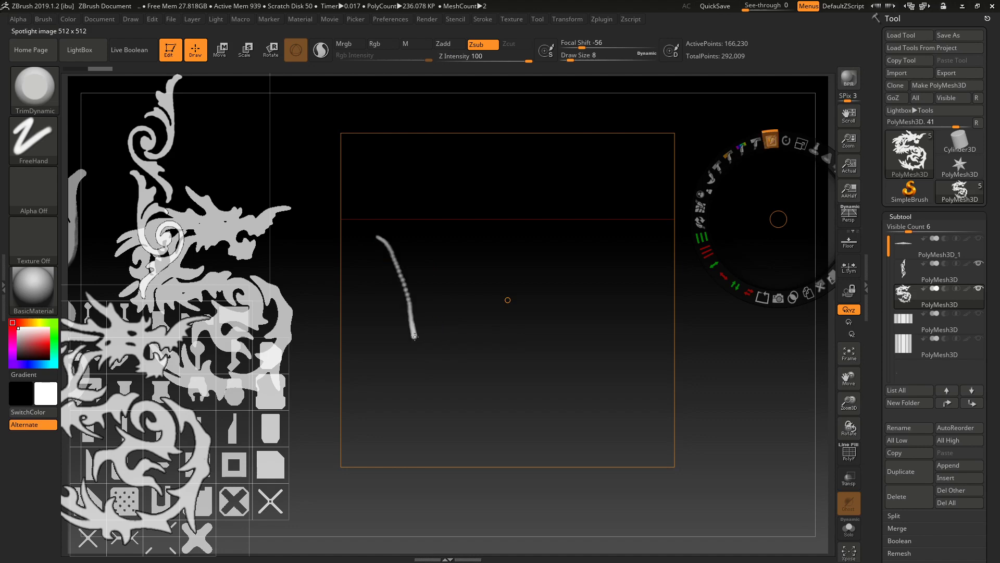
key("ctrl+z")
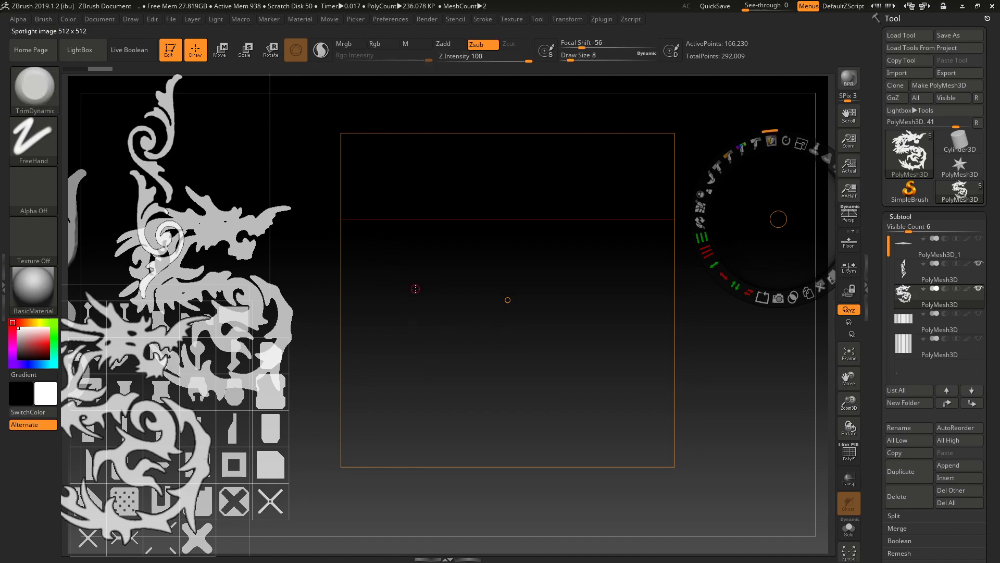
type("s20")
key("Return")
- Hand-paint the word 'Vertex' in white at size 14, undoing misplaced strokes
left_click_drag(374, 232, 421, 344)
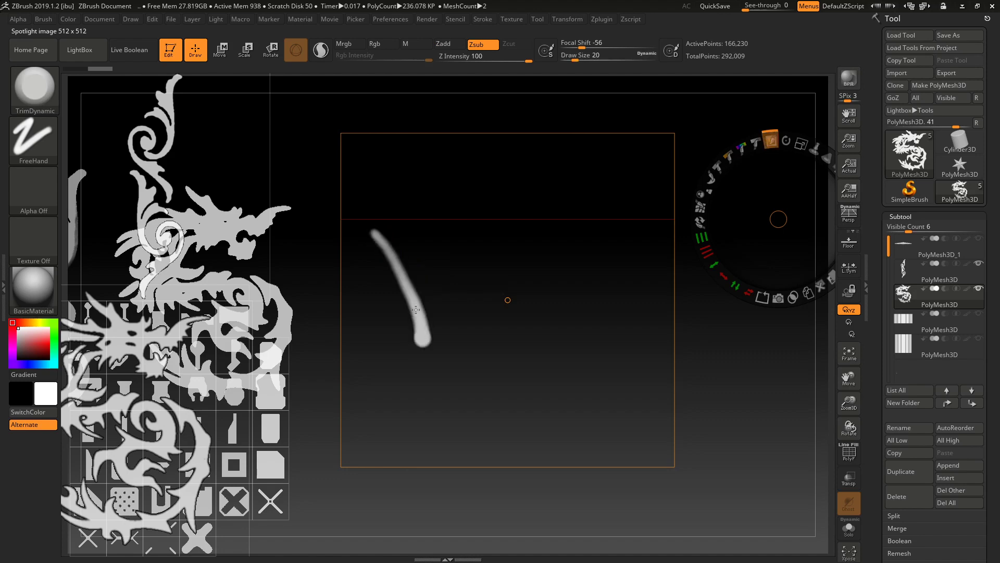
mouse_move(451, 224)
left_mouse_down()
mouse_move(418, 340)
mouse_move(488, 352)
left_mouse_up()
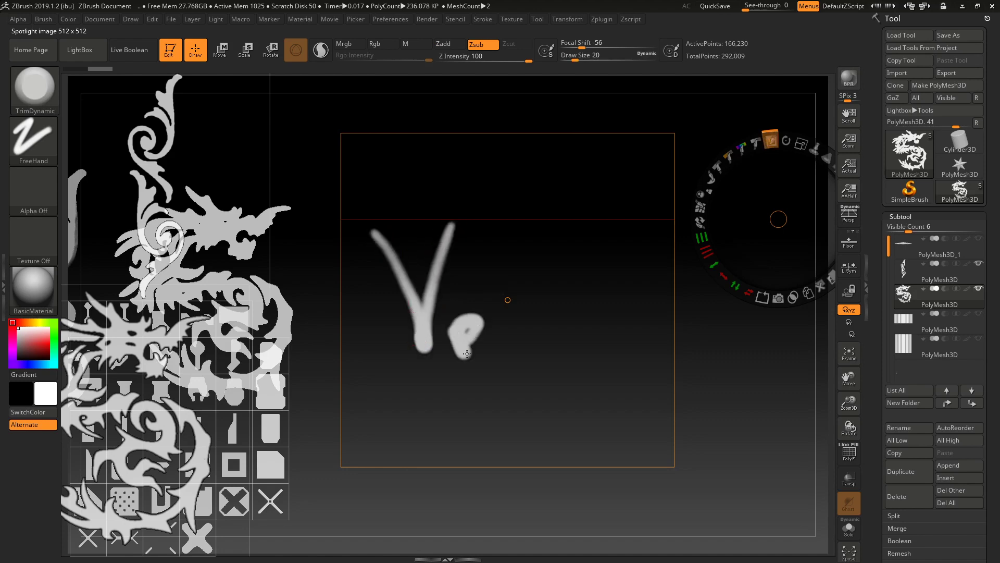
key("ctrl+z")
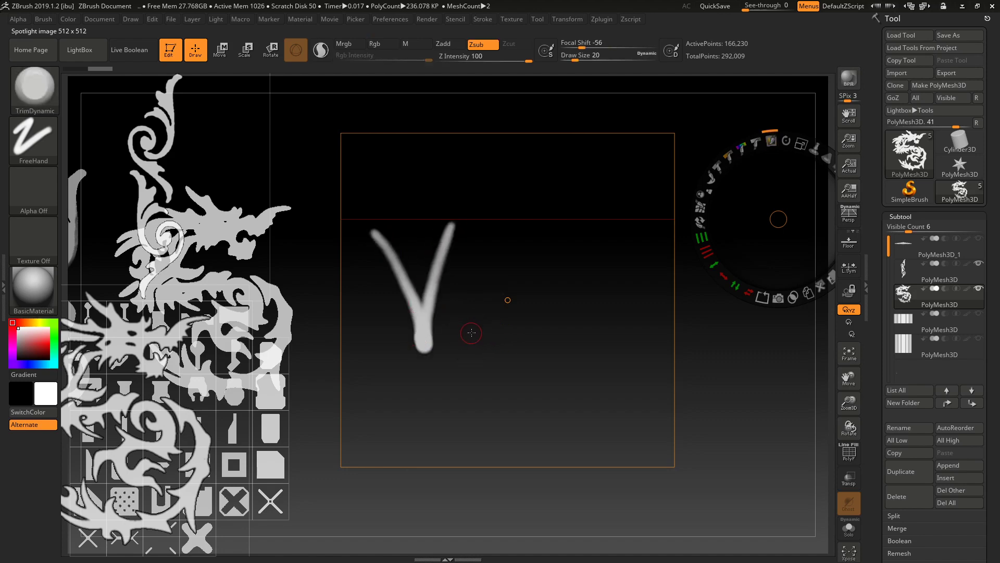
key("s")
mouse_move(450, 336)
left_mouse_down()
mouse_move(481, 328)
mouse_move(488, 353)
left_mouse_up()
key("ctrl+z")
left_click_drag(499, 317, 523, 354)
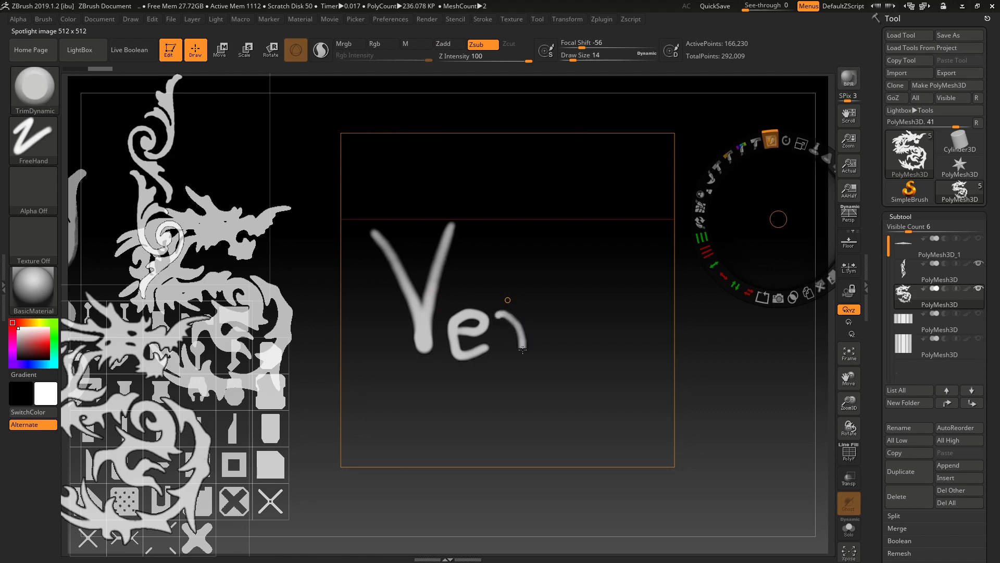
left_click_drag(542, 271, 555, 345)
mouse_move(532, 310)
left_mouse_down()
mouse_move(575, 289)
mouse_move(544, 350)
left_mouse_up()
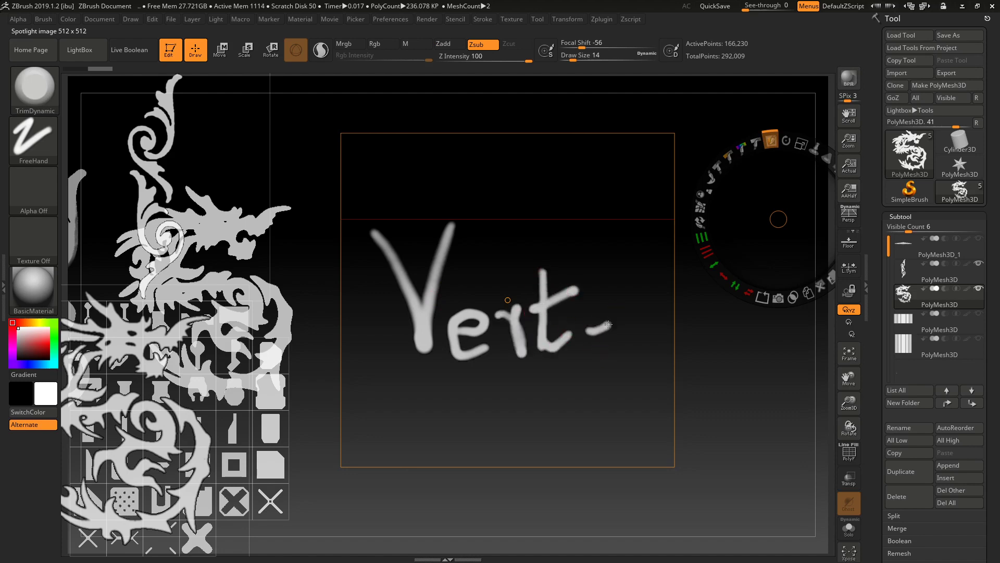
left_click_drag(608, 324, 620, 342)
left_click_drag(628, 309, 660, 345)
left_click_drag(653, 297, 631, 359)
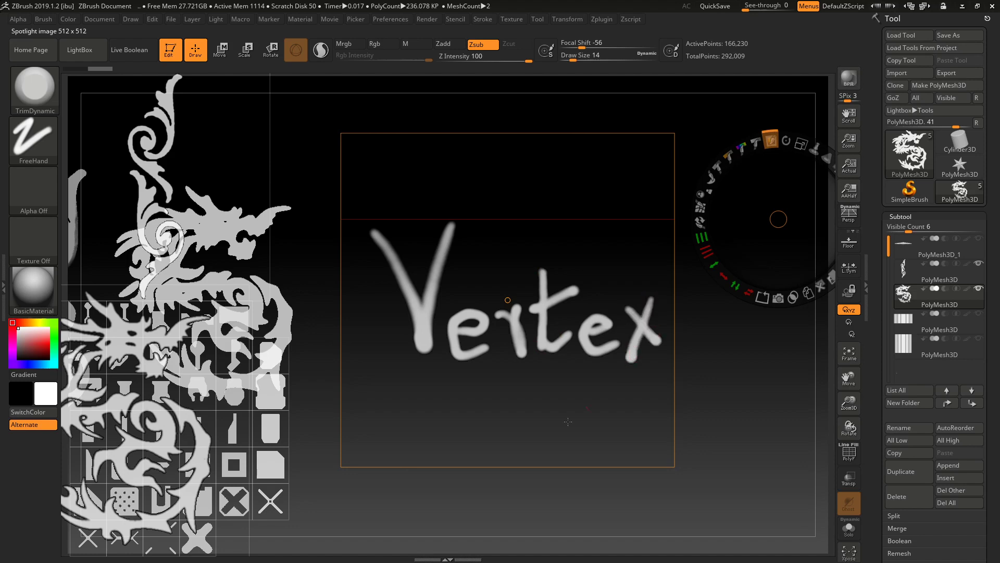
- Paint two parallel underline strokes beneath 'Vertex', redoing the first attempts
left_click_drag(467, 417, 627, 363)
mouse_move(431, 434)
left_mouse_down()
mouse_move(479, 401)
mouse_move(616, 365)
left_mouse_up()
key("ctrl+z")
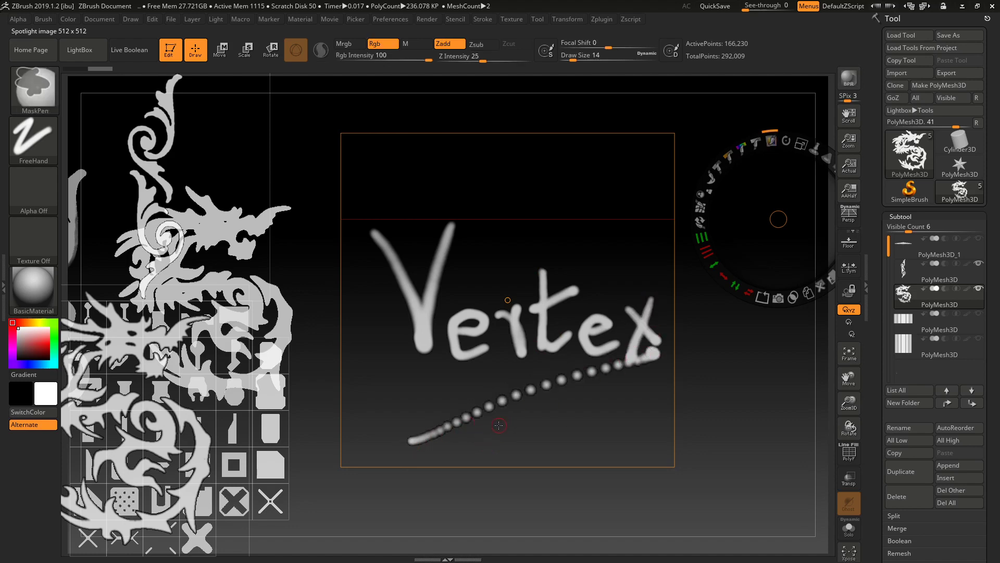
key("ctrl+z")
left_click_drag(393, 441, 586, 358)
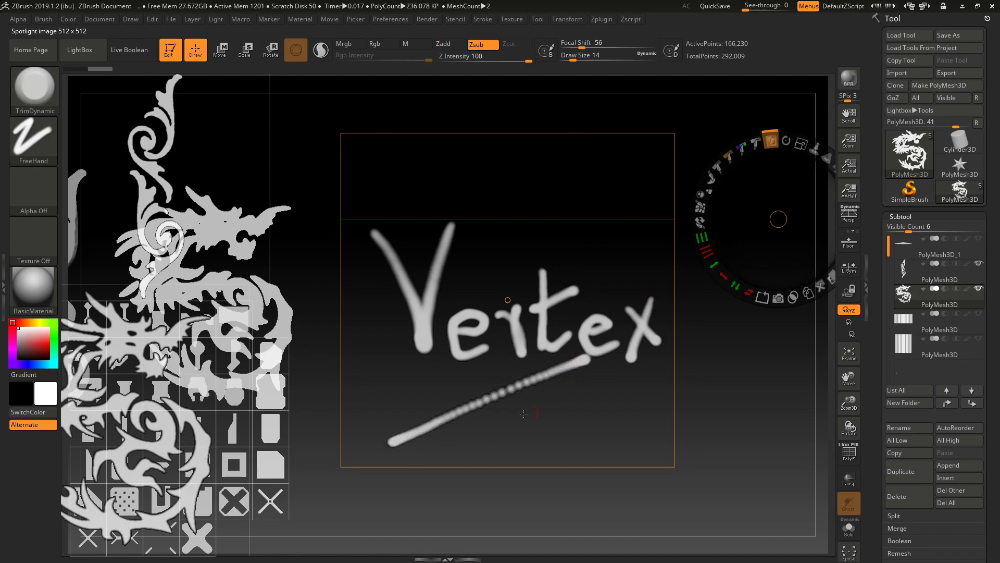
key("ctrl+z")
left_click_drag(413, 436, 561, 377)
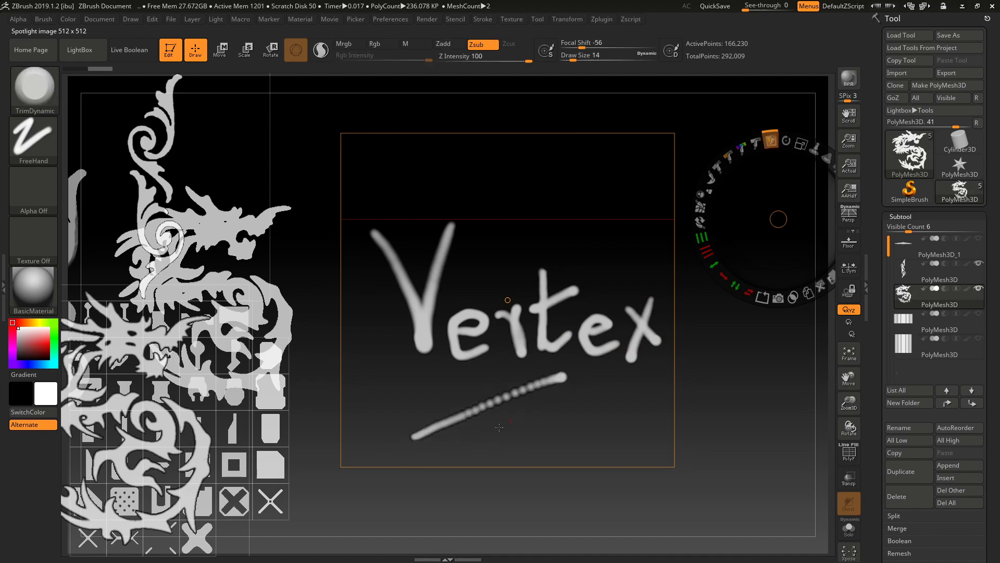
left_click_drag(466, 441, 615, 375)
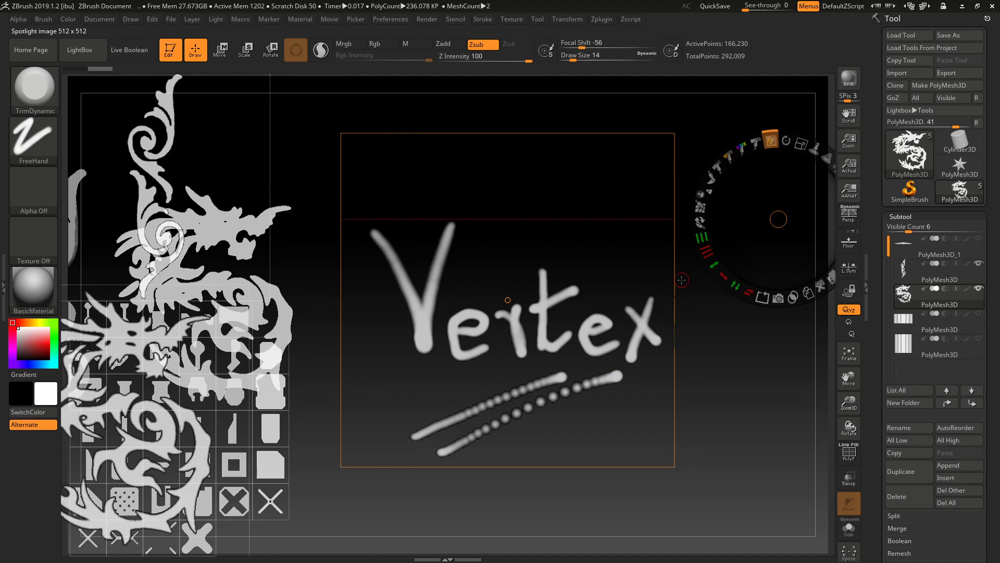
- Extrude the painted 'Vertex' signature and underlines into a sixth mesh subtool with Snapshot3D, then orbit to inspect
left_click(778, 298)
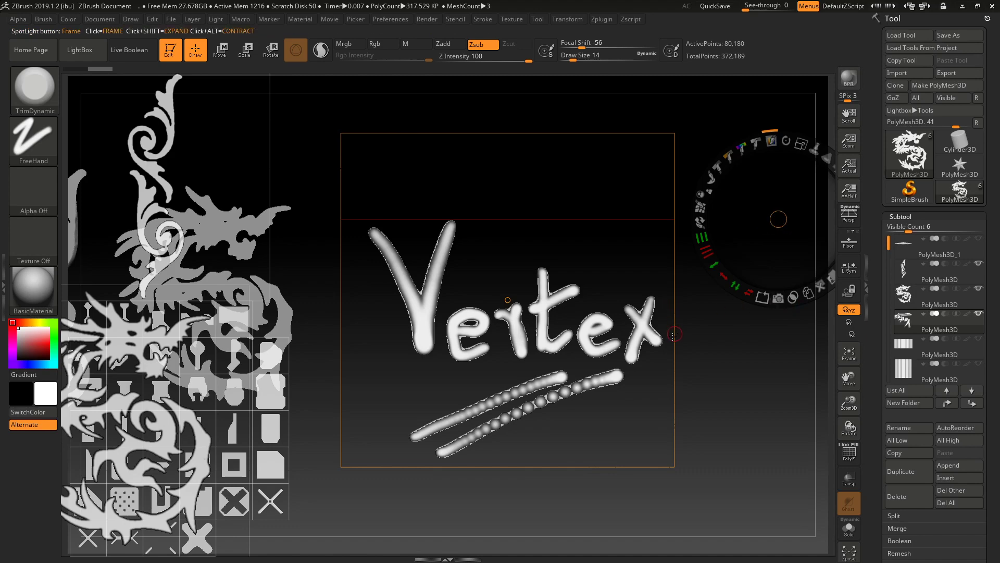
key("shift+z")
mouse_move(694, 372)
left_mouse_down()
mouse_move(720, 352)
mouse_move(710, 362)
mouse_move(692, 242)
mouse_move(721, 299)
mouse_move(688, 290)
mouse_move(705, 233)
mouse_move(686, 242)
mouse_move(694, 208)
mouse_move(686, 217)
mouse_move(696, 236)
mouse_move(683, 230)
mouse_move(710, 243)
mouse_move(736, 229)
mouse_move(705, 234)
mouse_move(690, 194)
mouse_move(687, 232)
left_mouse_up()
left_click_drag(712, 286, 719, 323)
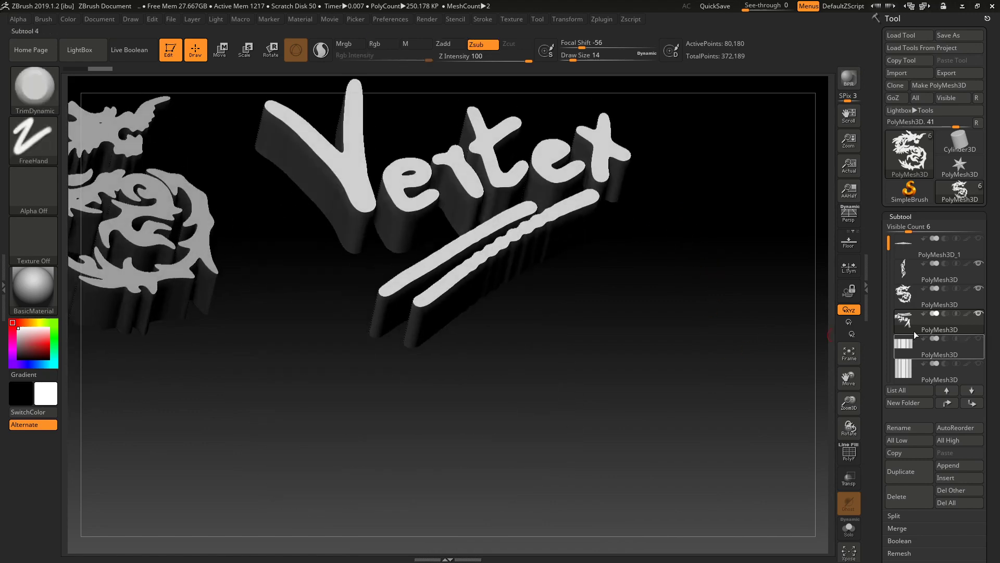
mouse_move(697, 362)
left_mouse_down()
mouse_move(823, 289)
mouse_move(647, 346)
mouse_move(656, 317)
mouse_move(742, 339)
mouse_move(734, 310)
mouse_move(698, 330)
mouse_move(719, 402)
mouse_move(734, 378)
mouse_move(741, 405)
mouse_move(728, 360)
mouse_move(733, 398)
mouse_move(750, 398)
mouse_move(735, 427)
mouse_move(726, 402)
mouse_move(741, 393)
mouse_move(735, 404)
mouse_move(745, 404)
mouse_move(721, 375)
mouse_move(732, 398)
mouse_move(744, 365)
left_mouse_up()
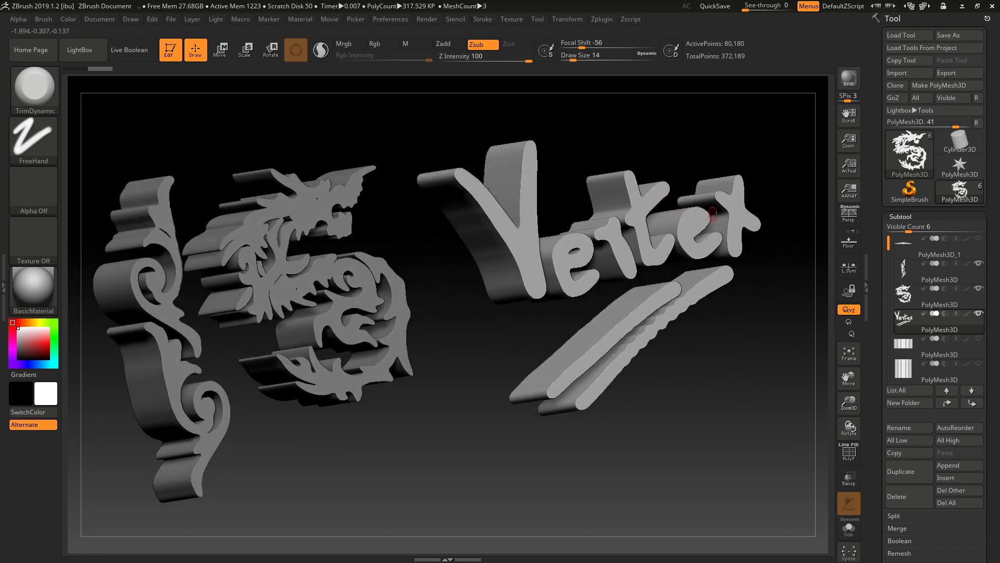